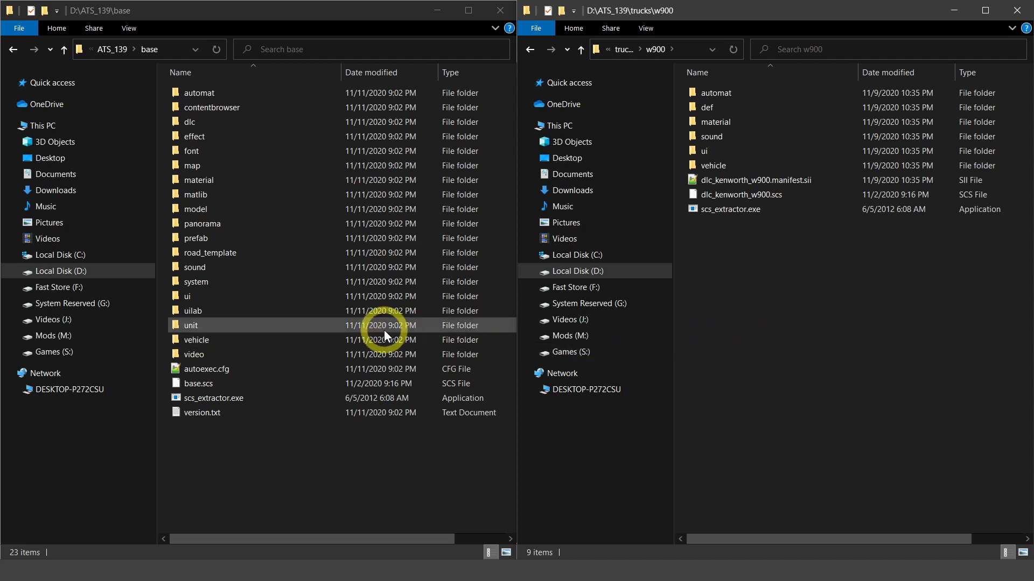
# - Open mx_500.sii from the w900 subfolder def\vehicle\truck\kenworth.w900\engine
pyautogui.doubleClick(709, 107)
pyautogui.doubleClick(712, 123)
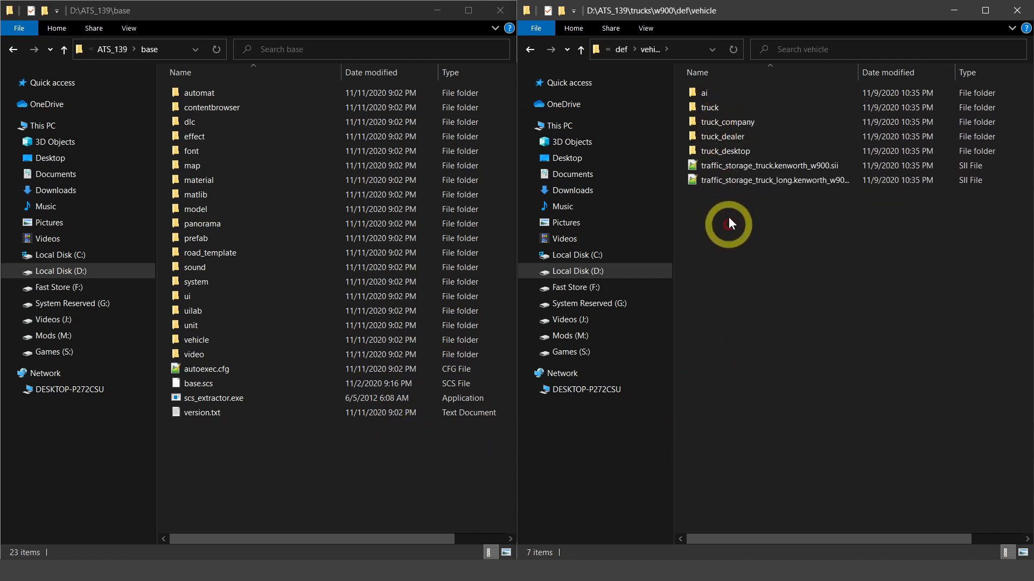
pyautogui.doubleClick(706, 108)
pyautogui.doubleClick(706, 95)
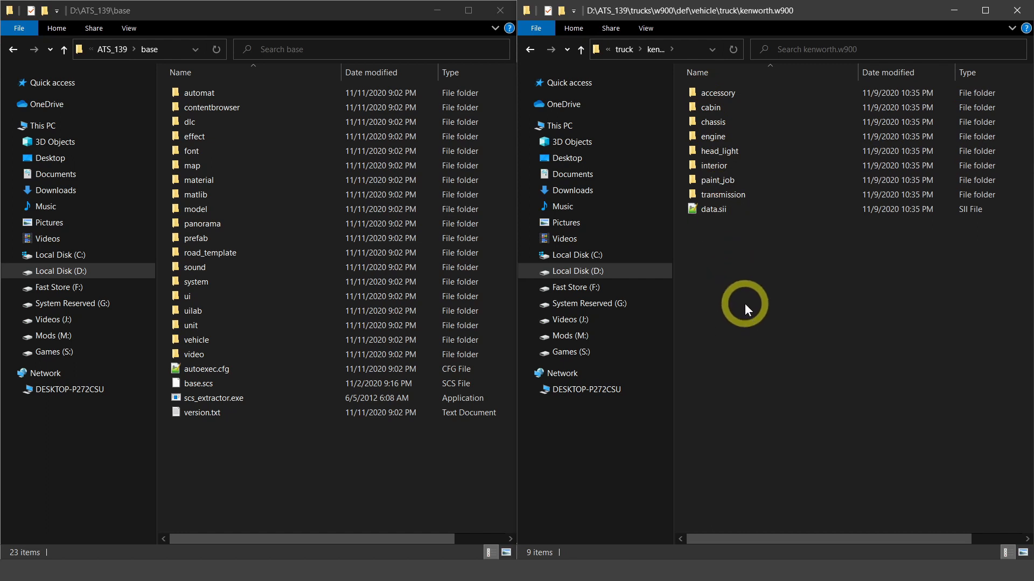
pyautogui.doubleClick(715, 136)
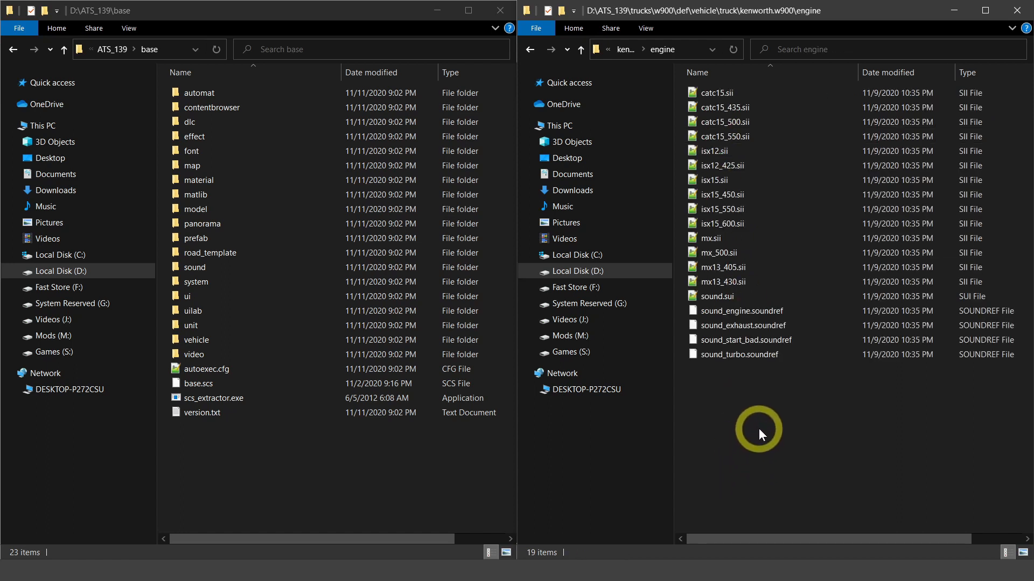
pyautogui.doubleClick(716, 252)
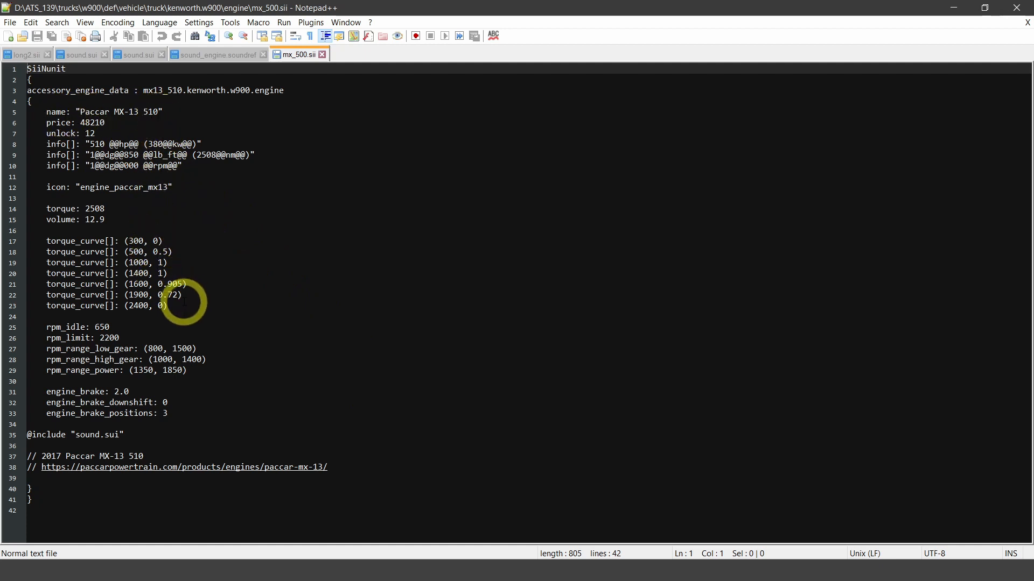
# - Examine the torque curve, the RPM ranges and the sound.sui include line in mx_500.sii
pyautogui.moveTo(171, 305); pyautogui.dragTo(47, 242)
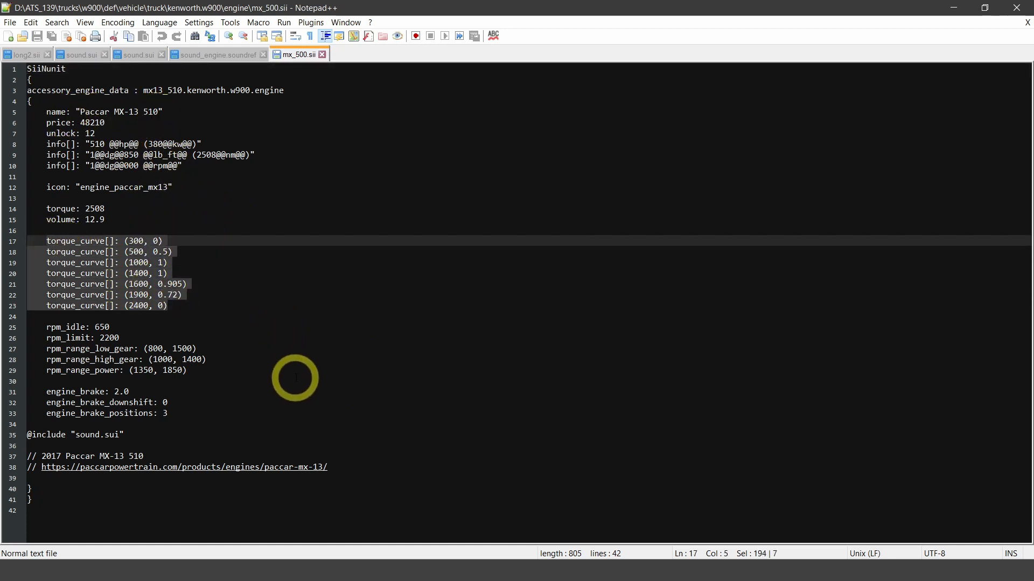
pyautogui.moveTo(253, 371)
pyautogui.mouseDown()
pyautogui.moveTo(77, 360)
pyautogui.moveTo(47, 348)
pyautogui.mouseUp()
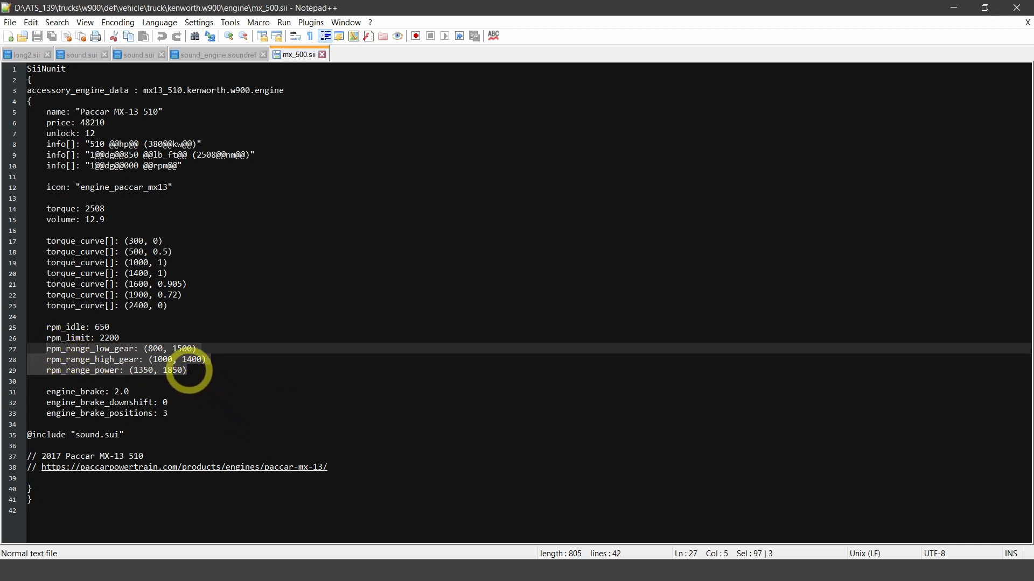
pyautogui.click(185, 370)
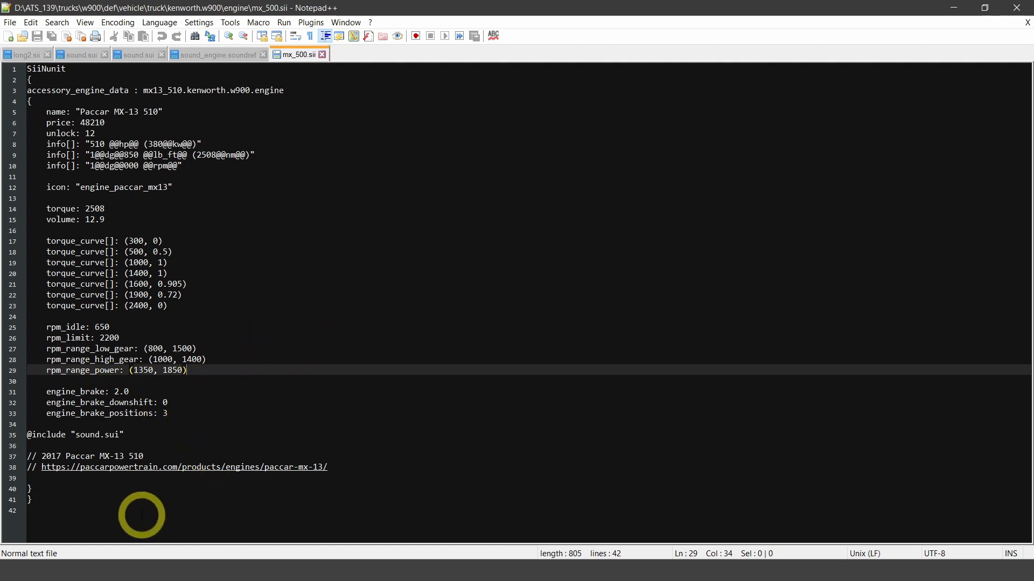
pyautogui.moveTo(123, 435); pyautogui.dragTo(16, 434)
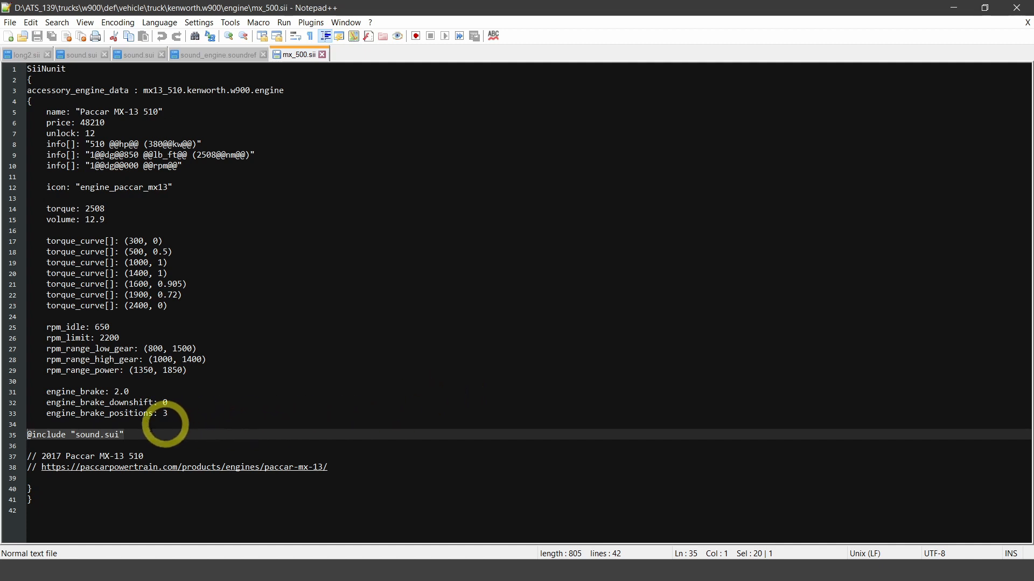
pyautogui.click(167, 435)
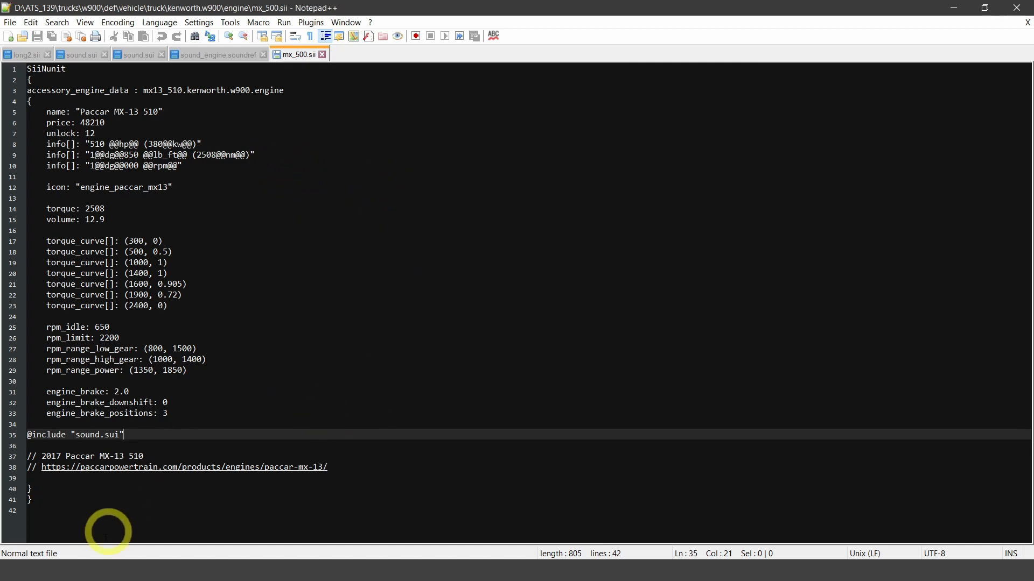
# - Open sound.sui from the kenworth.w900 engine folder and check its sounds count
pyautogui.click(67, 576)
pyautogui.click(110, 523)
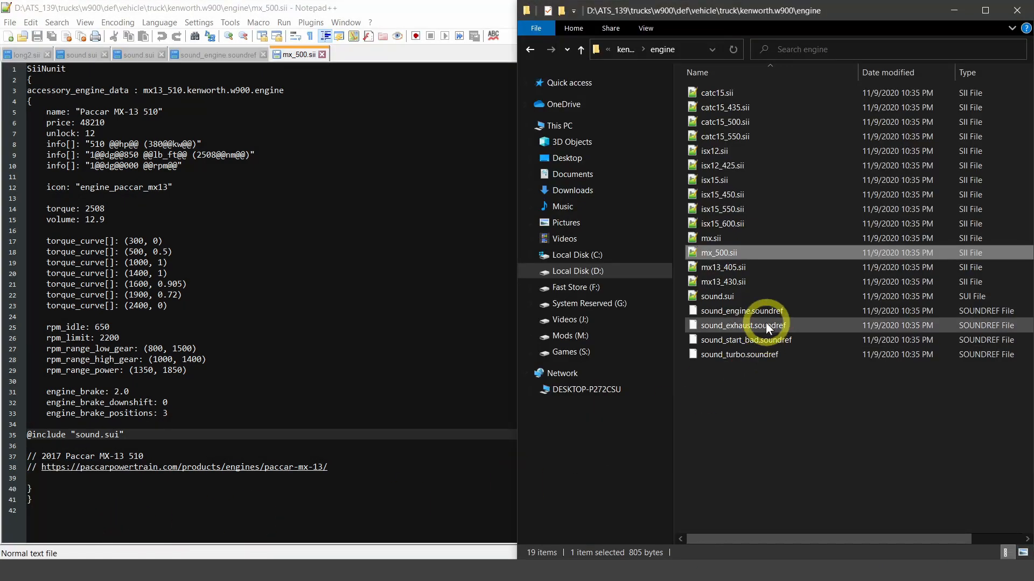
pyautogui.doubleClick(732, 299)
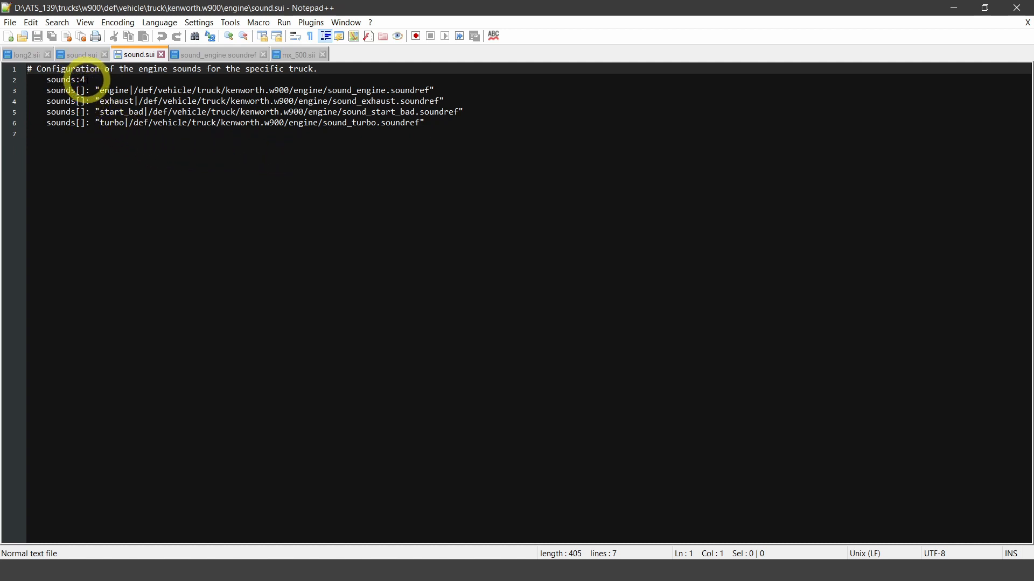
pyautogui.moveTo(86, 79); pyautogui.dragTo(81, 80)
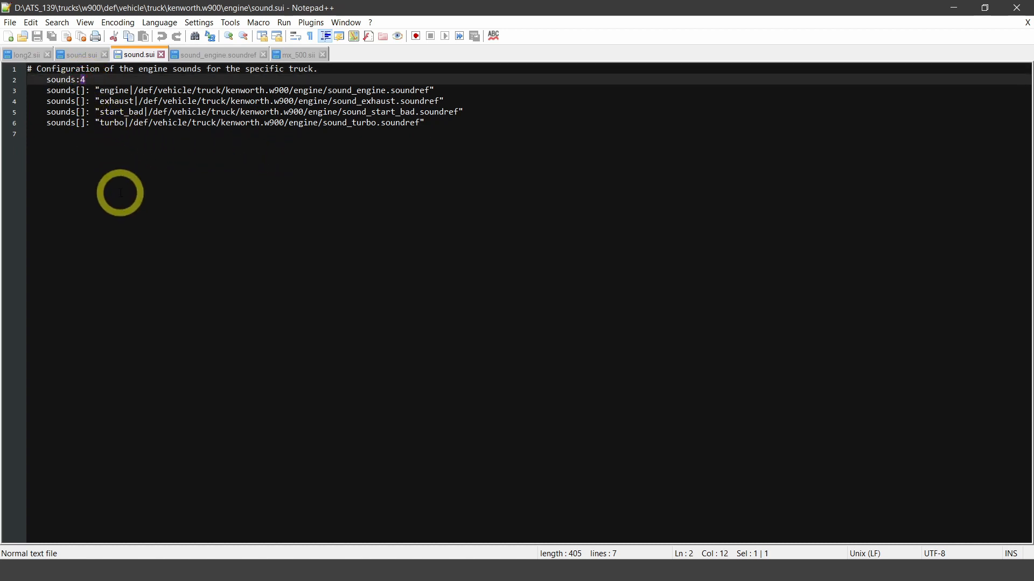
pyautogui.click(187, 123)
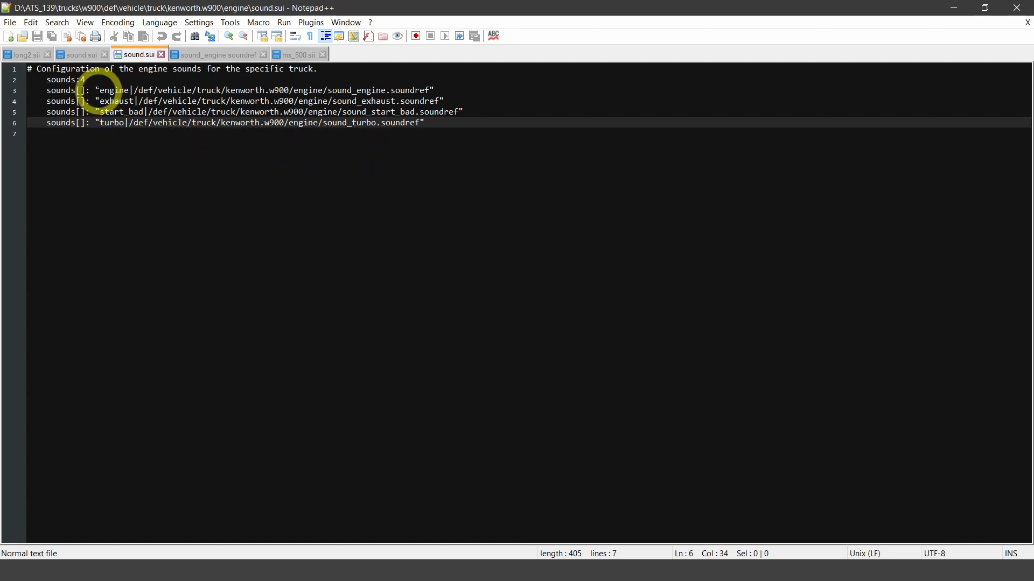
# - Examine the engine, exhaust, start_bad and turbo sound names listed in sound.sui
pyautogui.moveTo(94, 91); pyautogui.dragTo(124, 92)
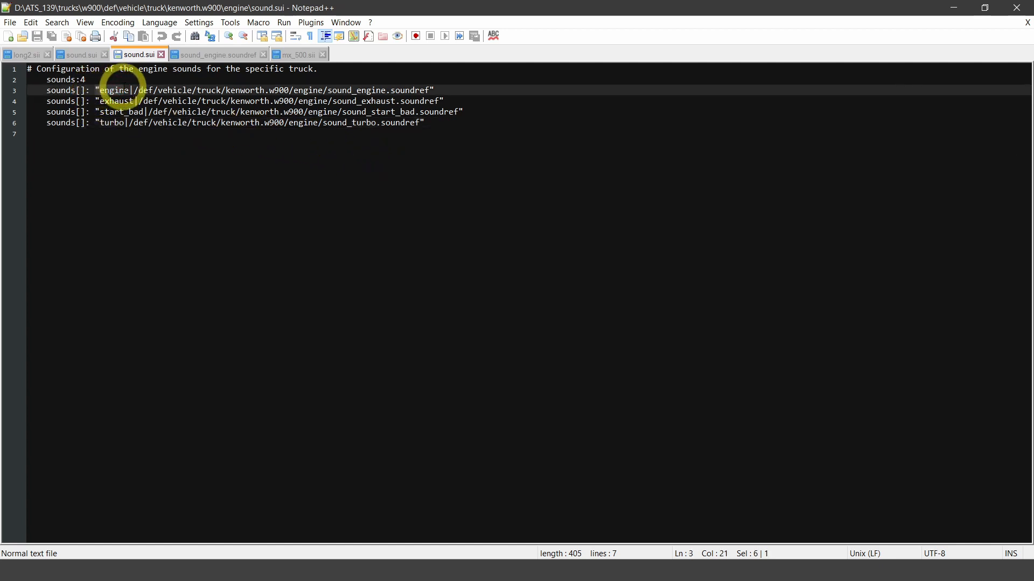
pyautogui.click(114, 102)
pyautogui.click(110, 113)
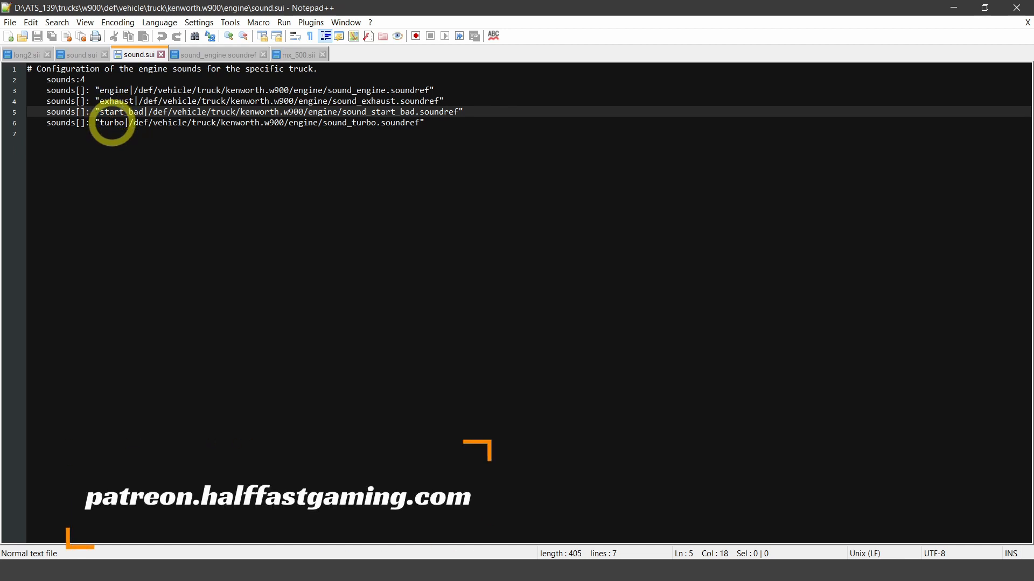
pyautogui.click(114, 123)
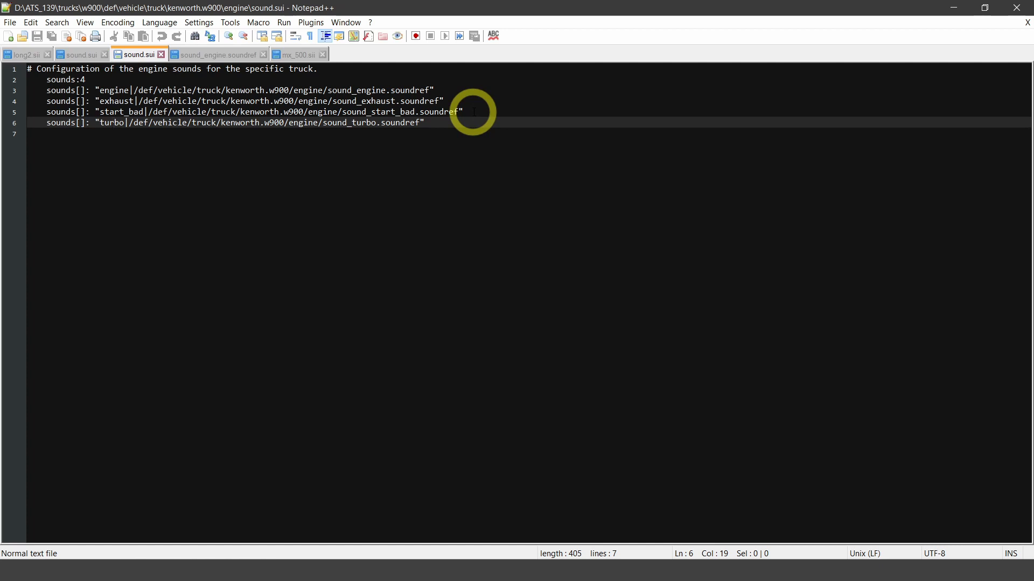
# - Compare the first three soundref path lines with the turbo line in sound.sui
pyautogui.moveTo(474, 112); pyautogui.dragTo(32, 90)
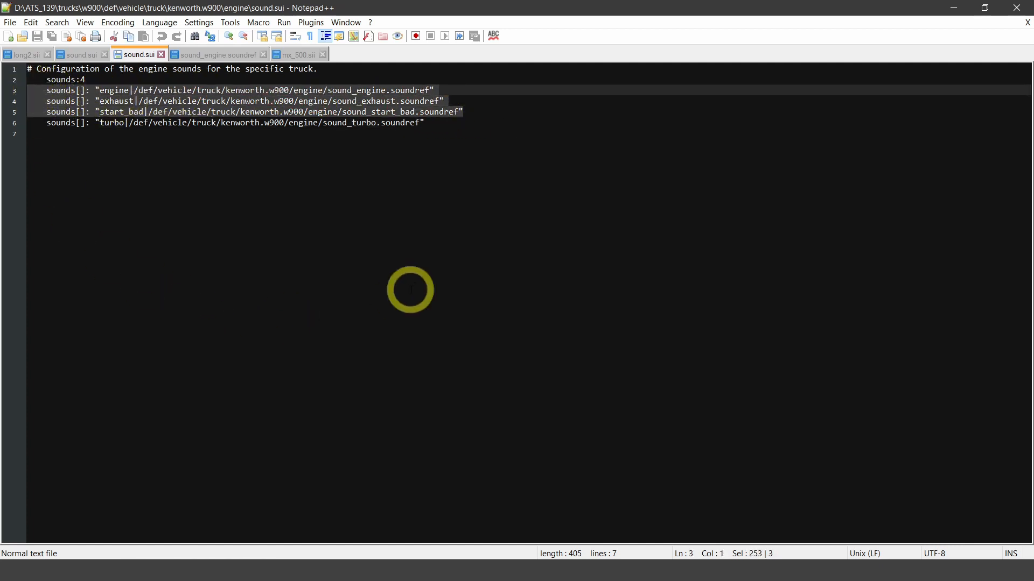
pyautogui.moveTo(426, 122); pyautogui.dragTo(28, 122)
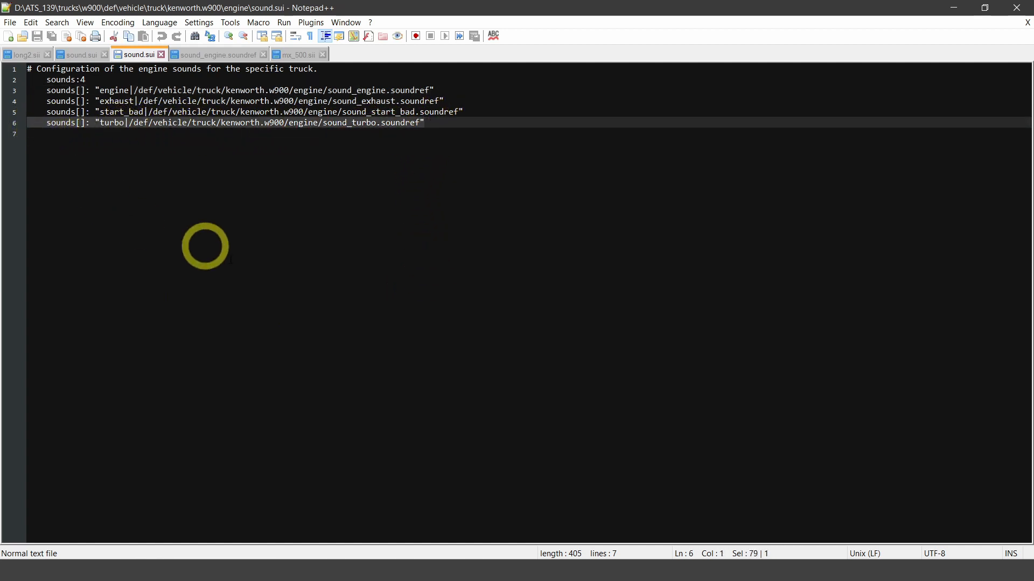
pyautogui.click(403, 123)
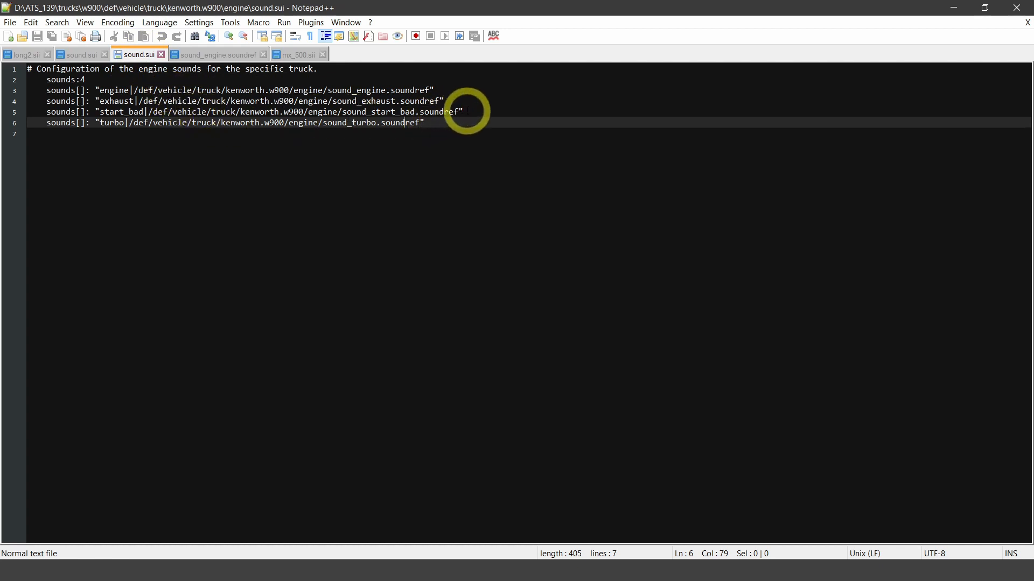
pyautogui.moveTo(463, 112); pyautogui.dragTo(33, 90)
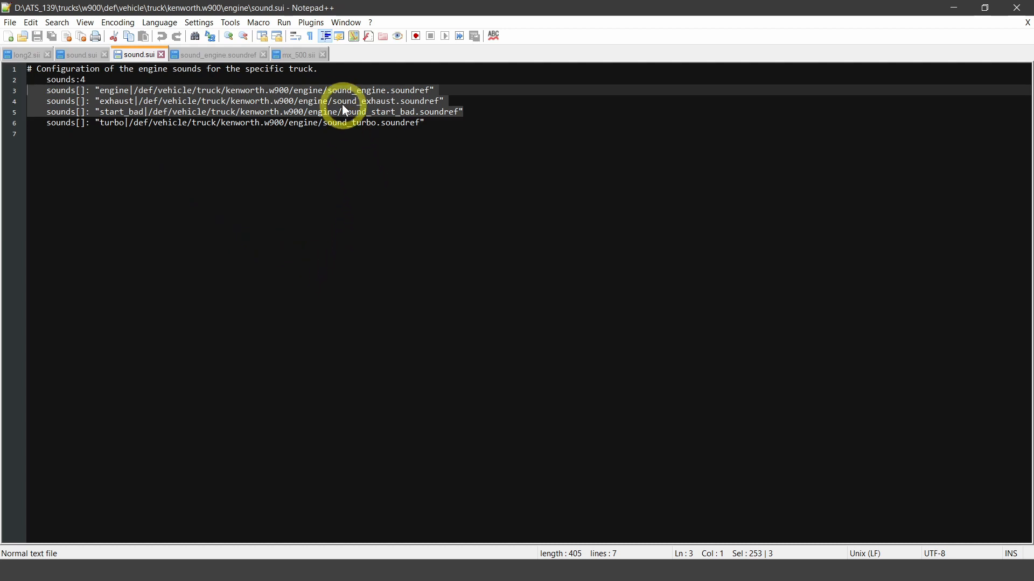
# - Check the soundref files in the engine folder against the paths in sound.sui, and return to the maximized sound.sui
pyautogui.moveTo(66, 569)
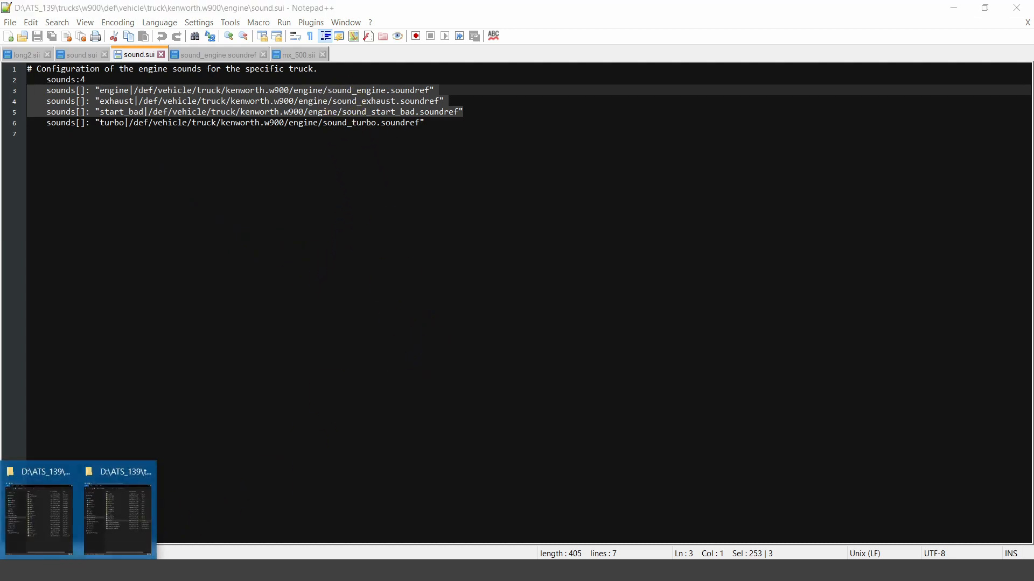
pyautogui.click(123, 517)
pyautogui.click(761, 388)
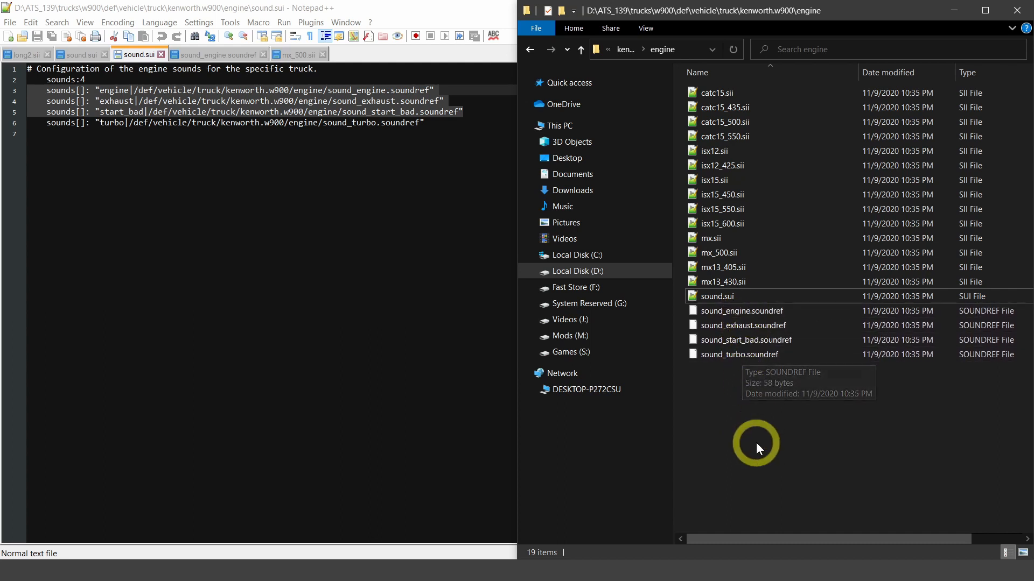
pyautogui.click(428, 122)
pyautogui.press('super+Up')
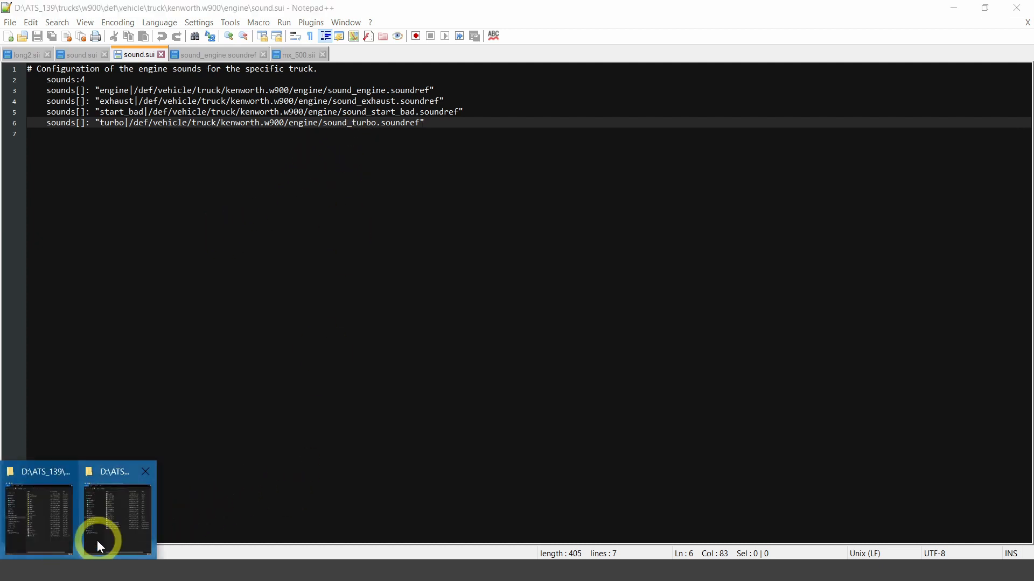
# - Open sound_engine.soundref from the engine folder, examine its sound bank source path, and switch back to mx_500.sii
pyautogui.click(97, 541)
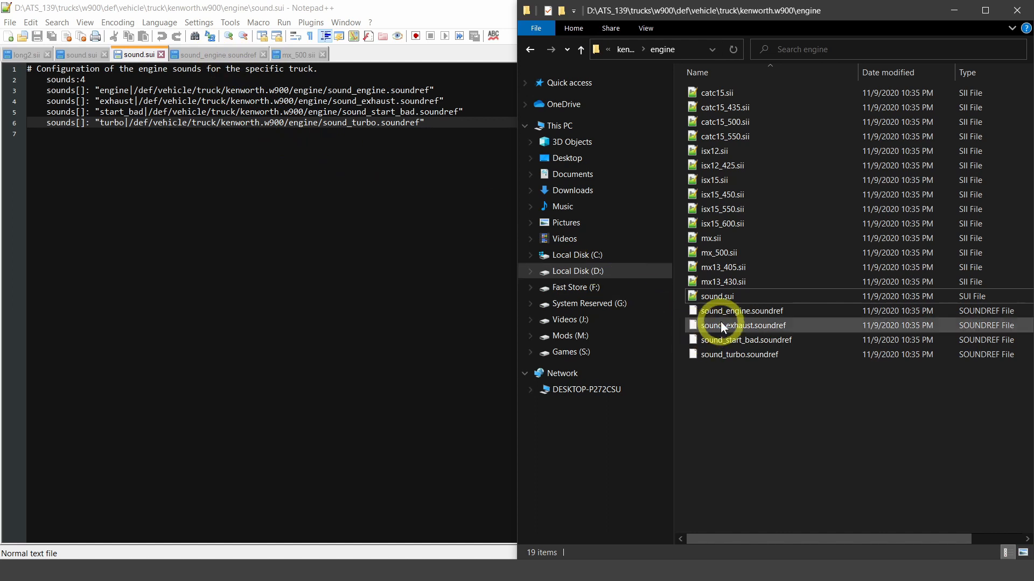
pyautogui.doubleClick(767, 316)
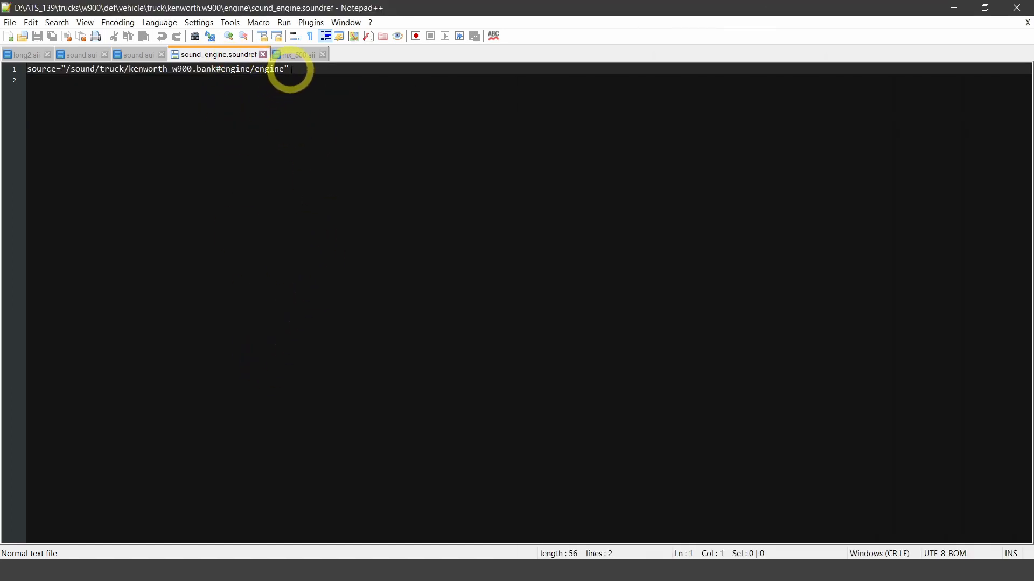
pyautogui.moveTo(288, 70); pyautogui.dragTo(64, 72)
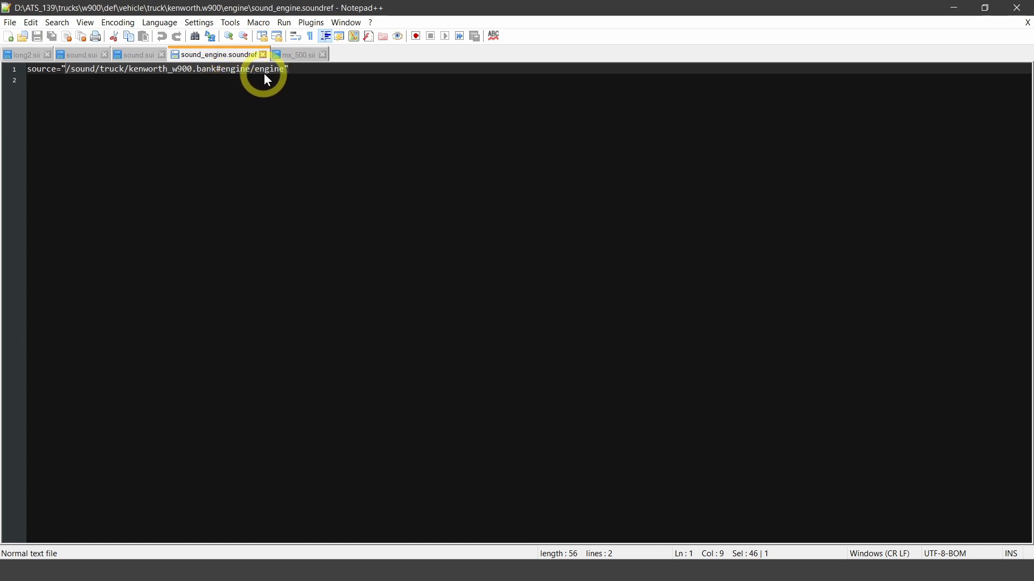
pyautogui.click(290, 56)
pyautogui.click(223, 61)
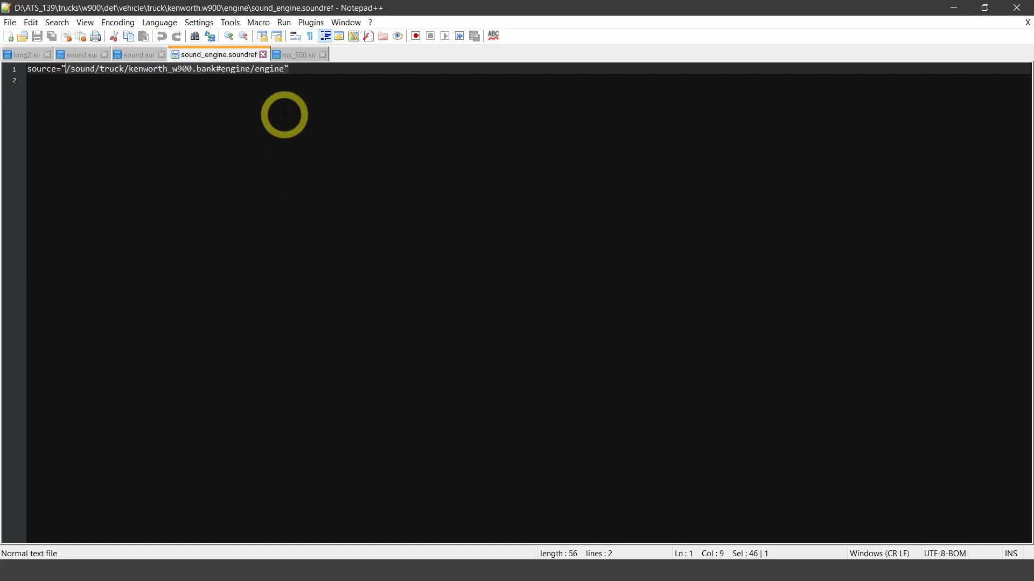
pyautogui.click(294, 56)
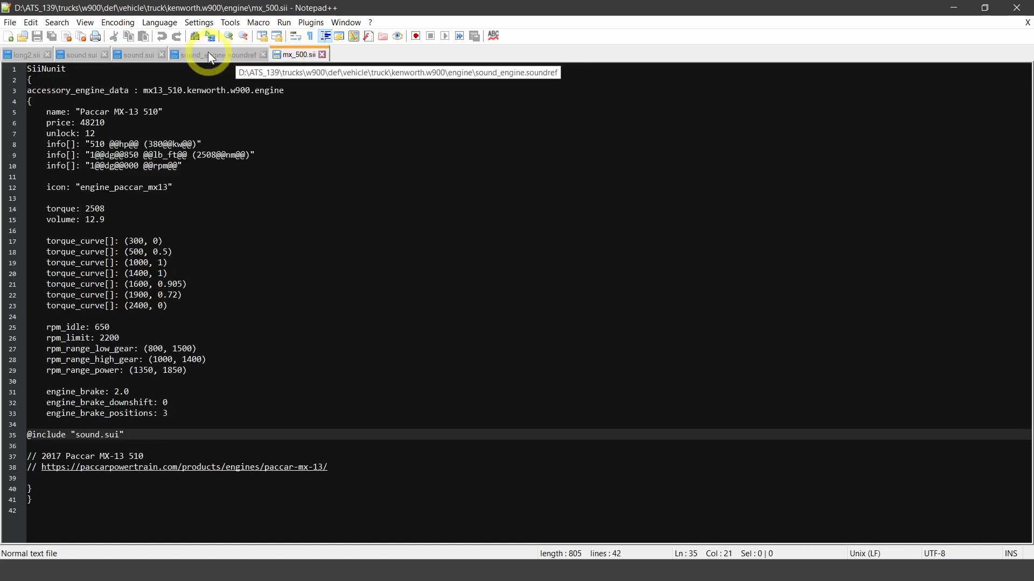
# - Open sound_turbo.soundref from the engine folder in Notepad++
pyautogui.moveTo(74, 570)
pyautogui.click(104, 525)
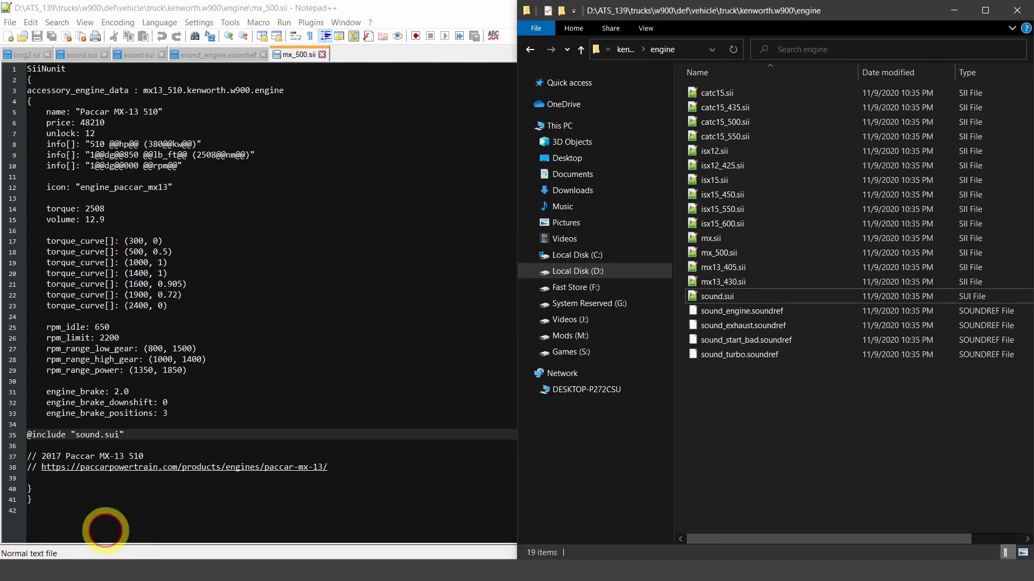
pyautogui.click(736, 359)
pyautogui.rightClick(735, 359)
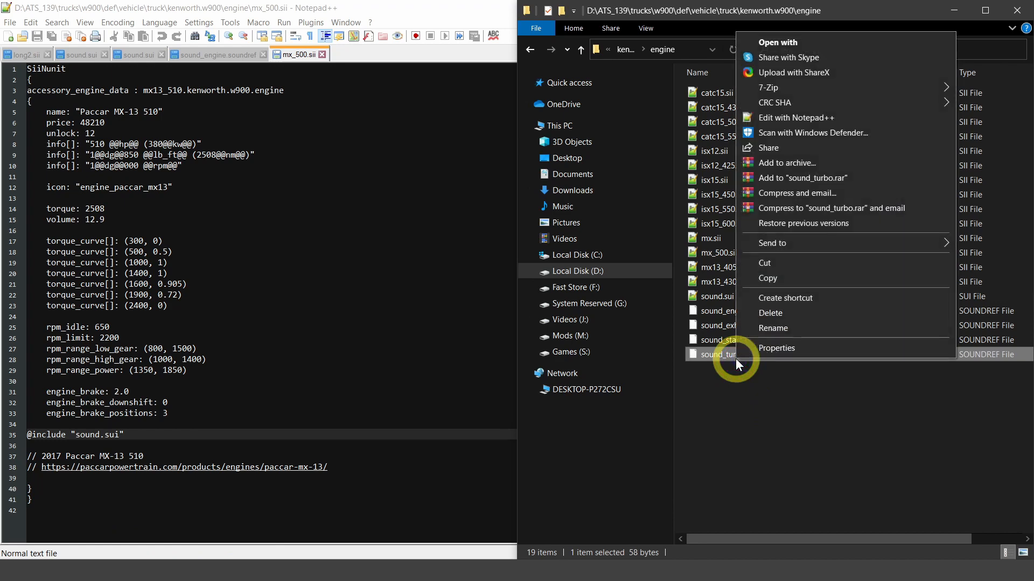
pyautogui.click(766, 118)
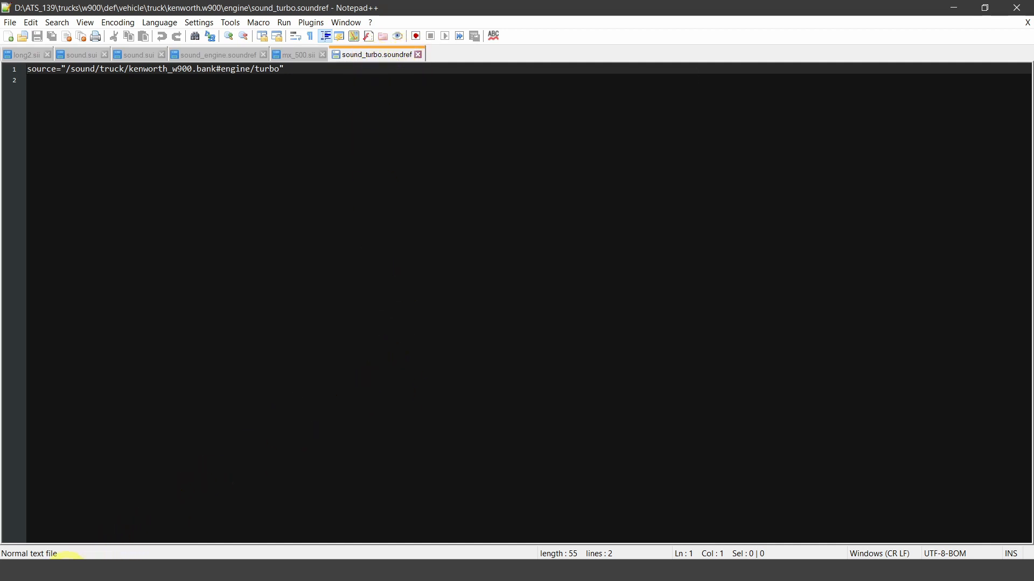
# - Reopen sound.sui from the engine folder and highlight its engine, exhaust and start_bad lines
pyautogui.moveTo(65, 570)
pyautogui.click(115, 525)
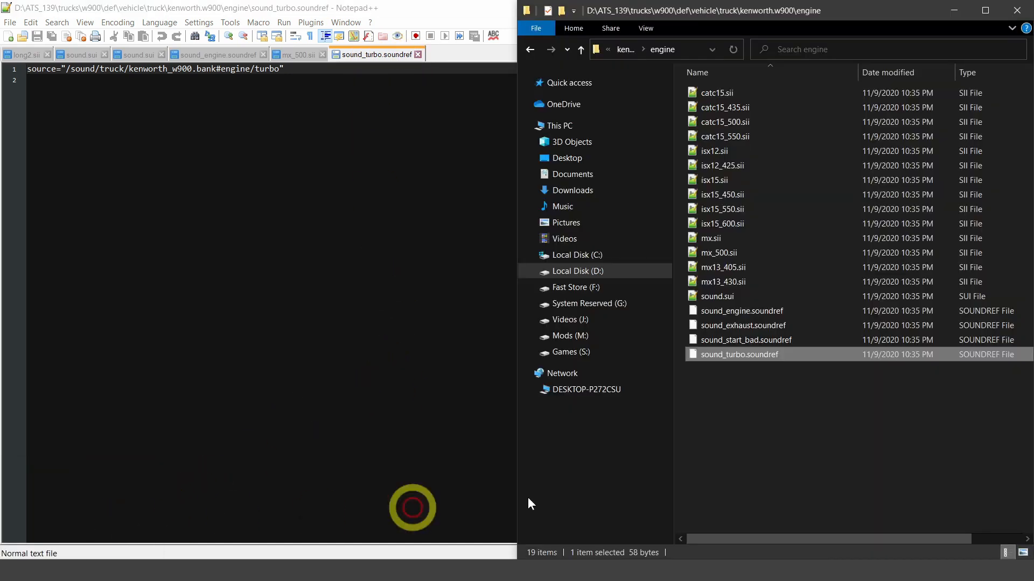
pyautogui.click(758, 448)
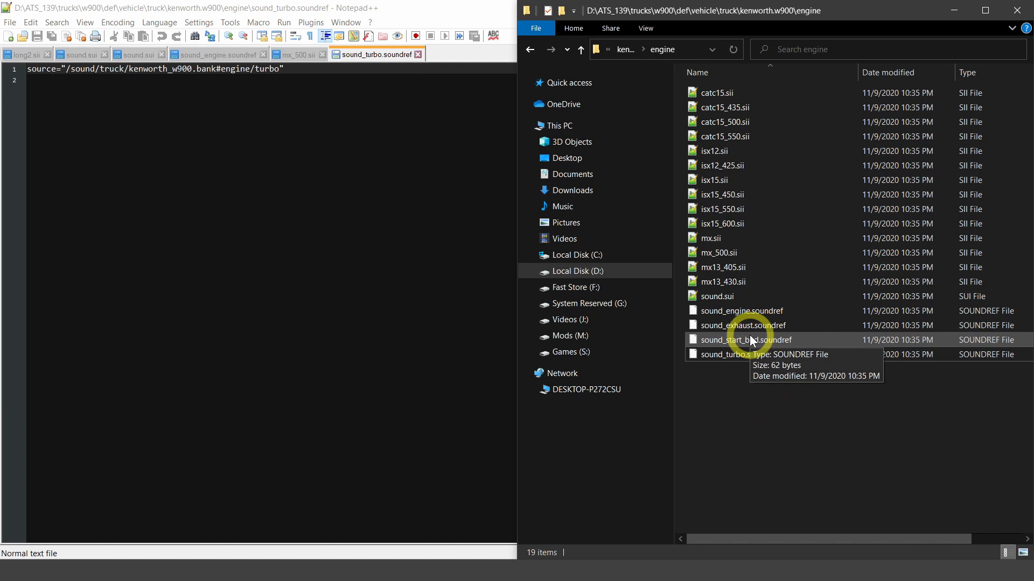
pyautogui.doubleClick(724, 296)
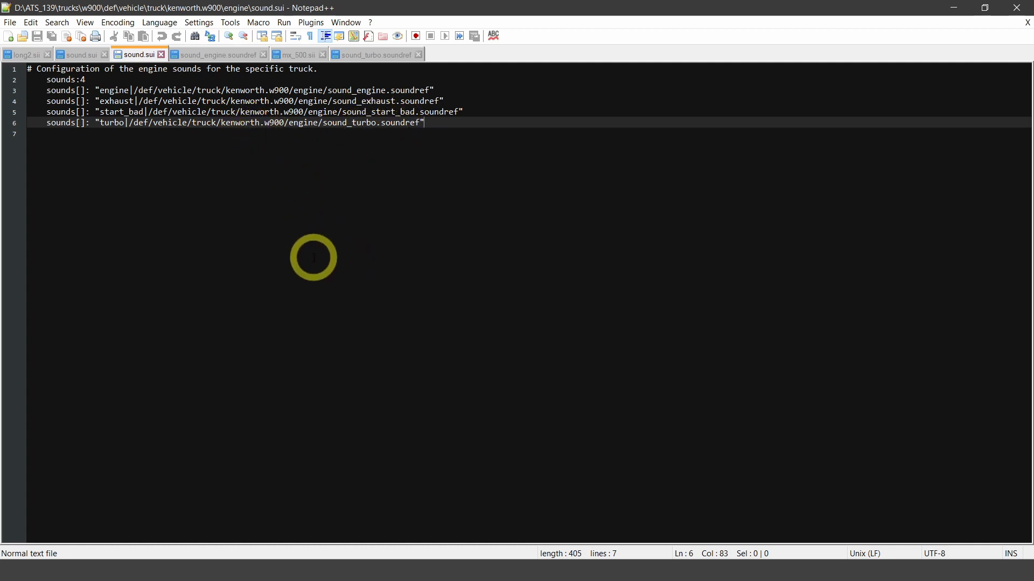
pyautogui.moveTo(469, 113); pyautogui.dragTo(38, 87)
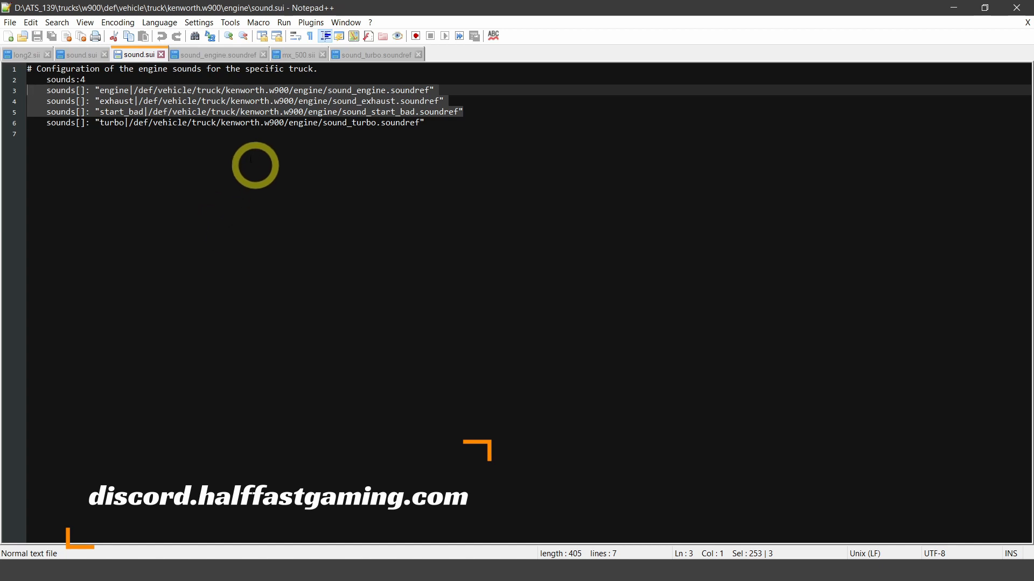
# - Highlight the kenworth.w900 folder name in the turbo line of the engine's sound.sui, then clear the selection
pyautogui.click(221, 123)
pyautogui.moveTo(221, 123); pyautogui.dragTo(289, 123)
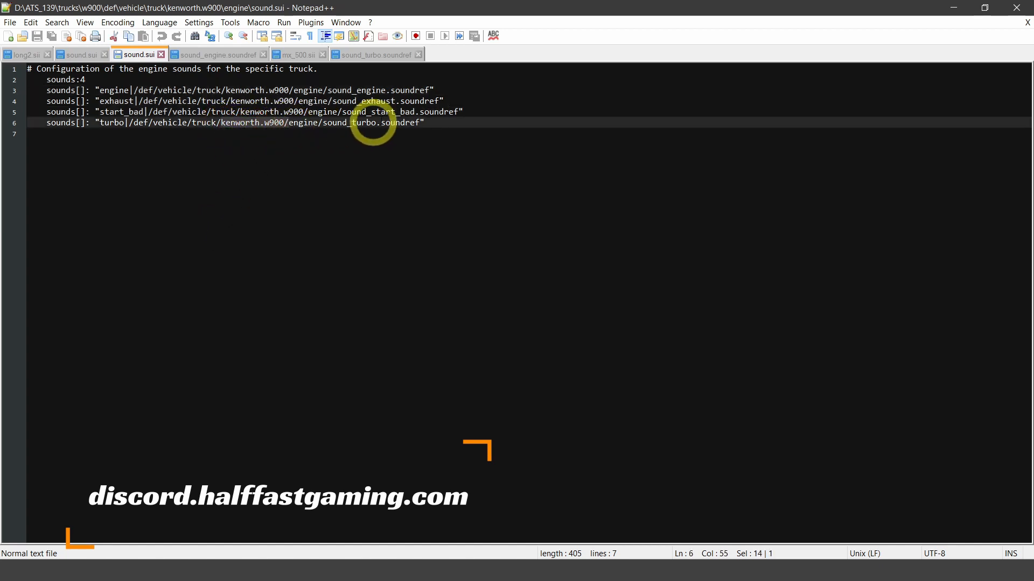
pyautogui.click(288, 133)
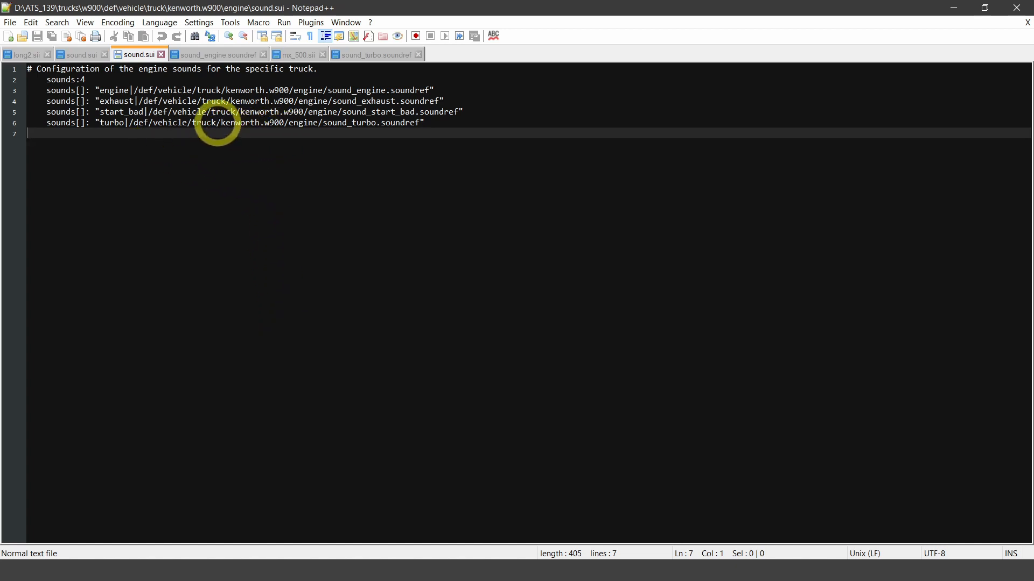
pyautogui.moveTo(222, 122); pyautogui.dragTo(282, 123)
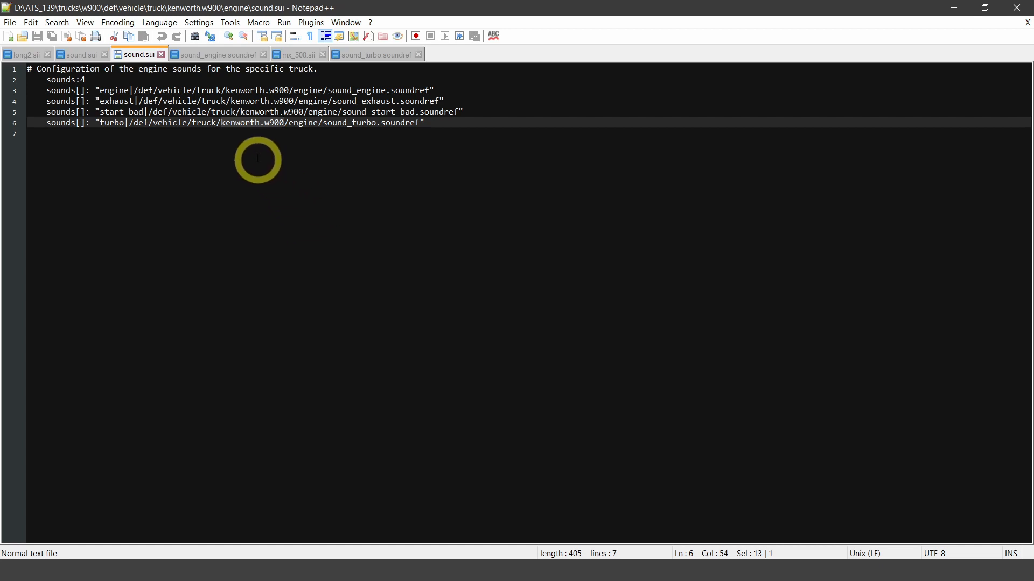
pyautogui.moveTo(223, 124); pyautogui.dragTo(283, 127)
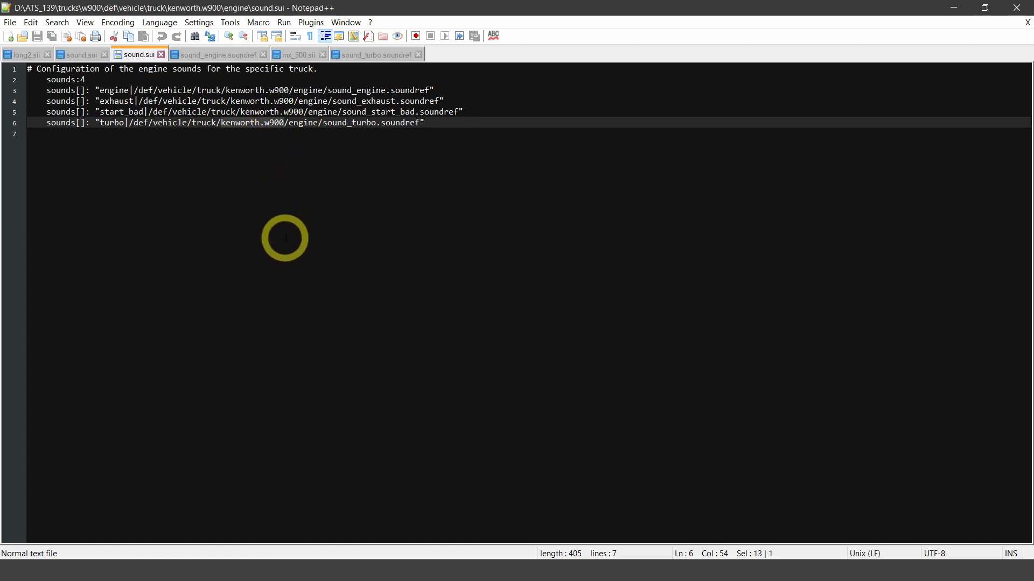
pyautogui.click(249, 197)
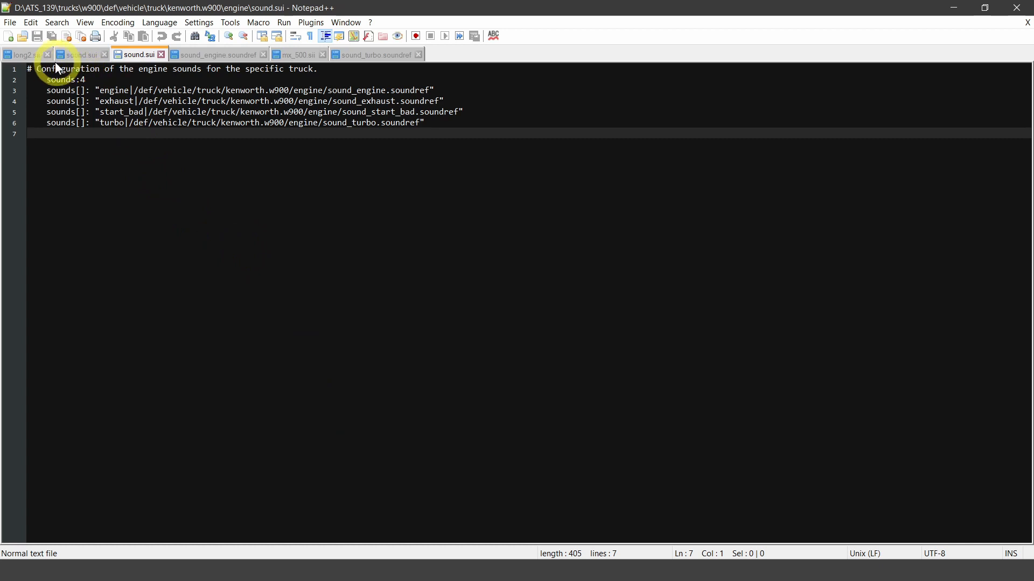
# - Switch to long2.sii and highlight its chassis unit name and the sound.sui include line
pyautogui.click(27, 56)
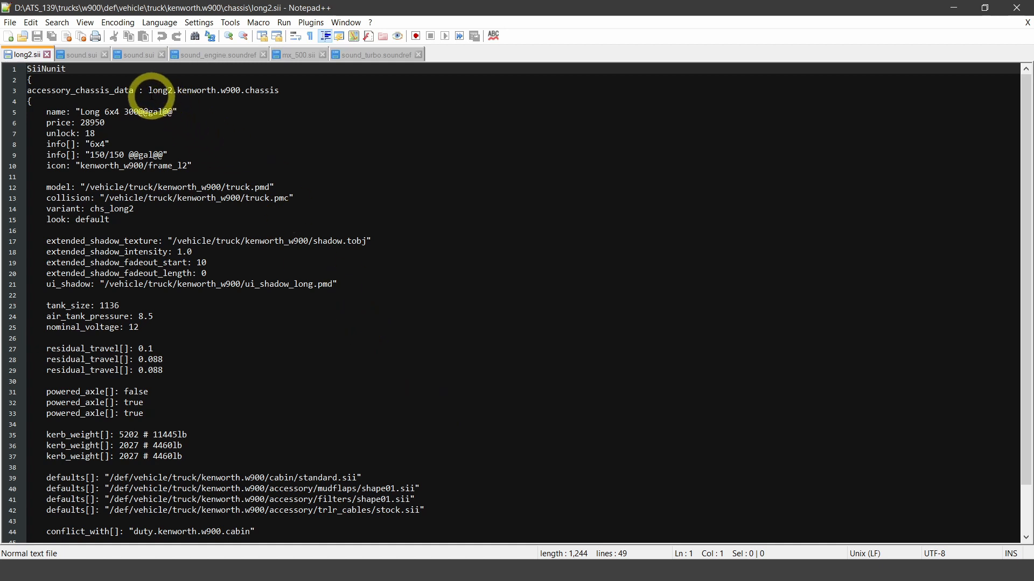
pyautogui.moveTo(149, 91); pyautogui.dragTo(279, 89)
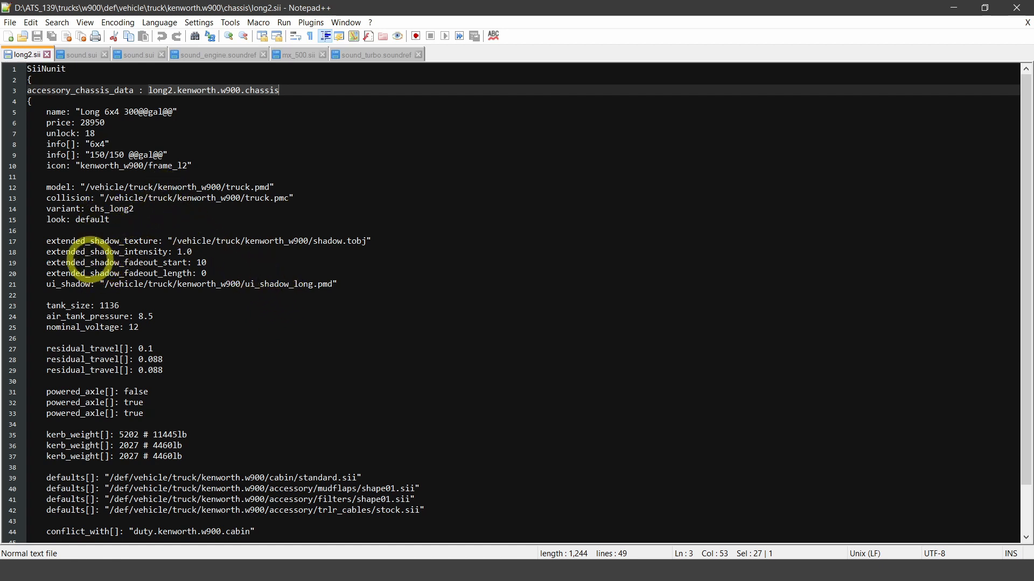
pyautogui.scroll(-2, 445, 342)
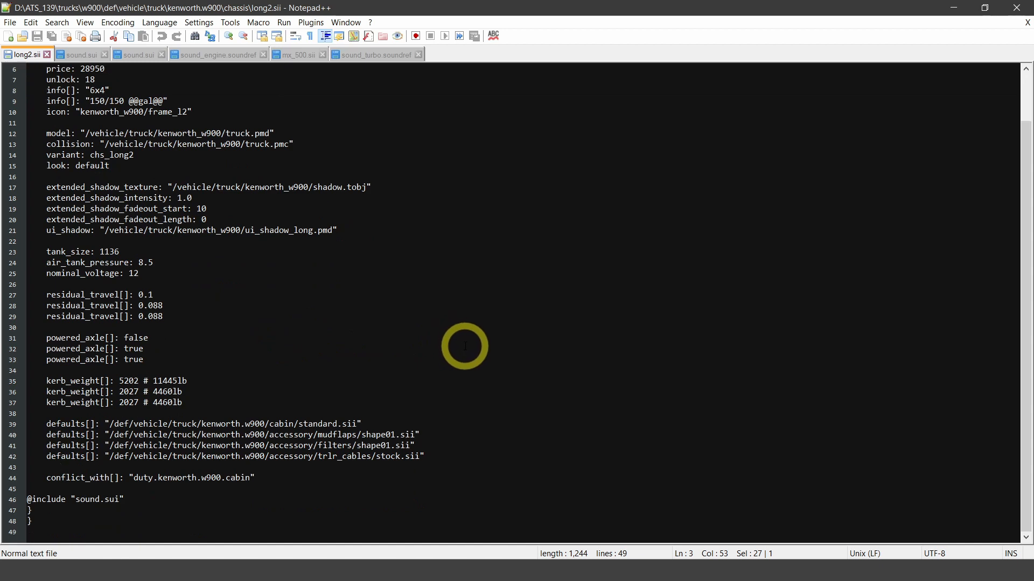
pyautogui.moveTo(123, 500); pyautogui.dragTo(69, 505)
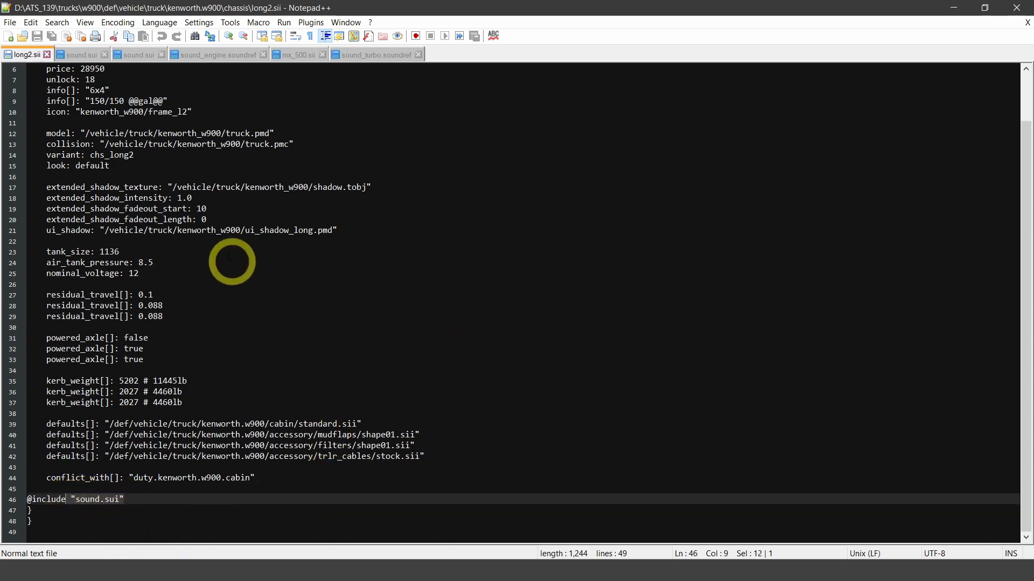
# - Switch to the chassis sound.sui and highlight its sound entries and the default folder name in their paths
pyautogui.click(78, 56)
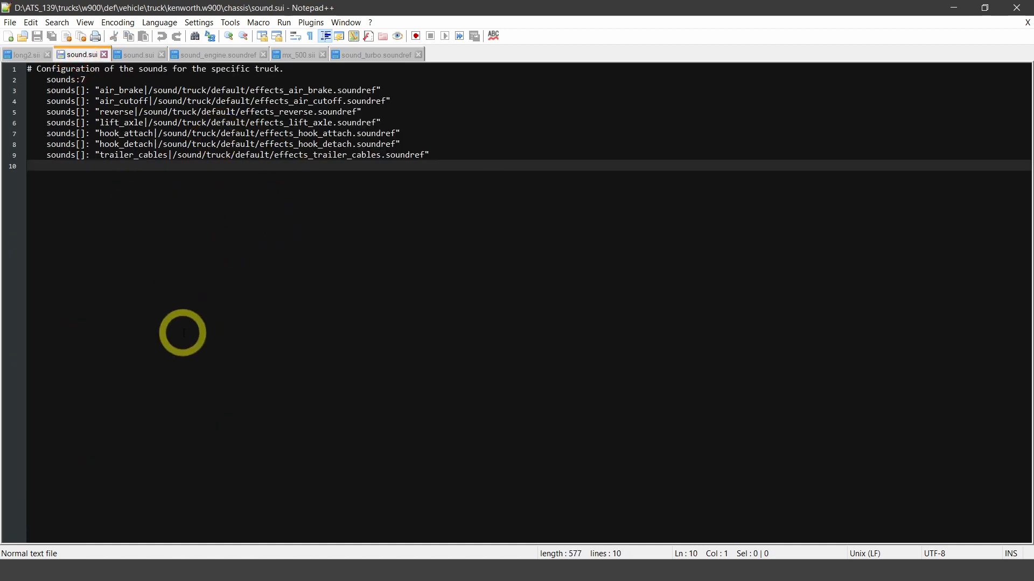
pyautogui.moveTo(430, 155); pyautogui.dragTo(35, 89)
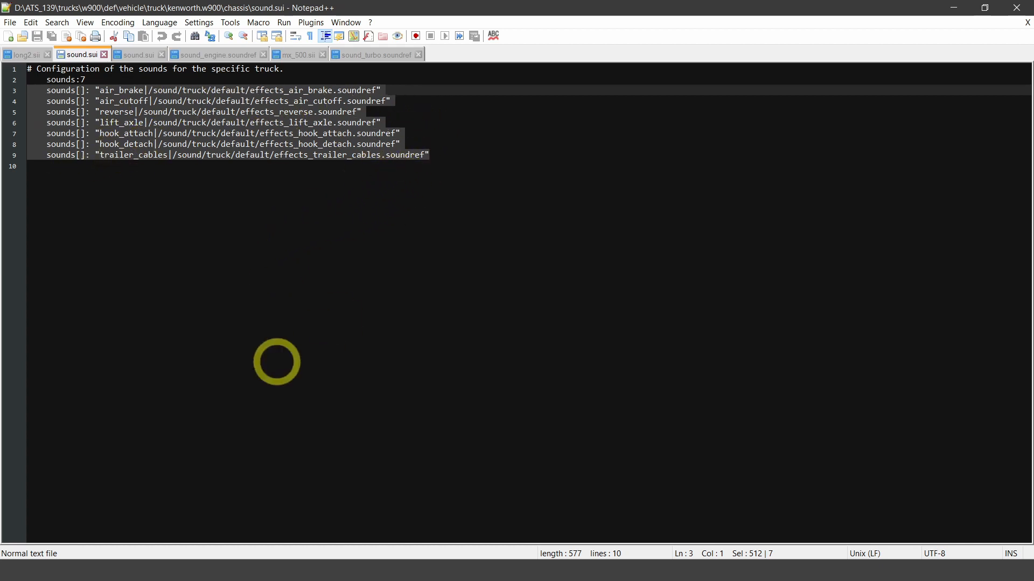
pyautogui.click(239, 143)
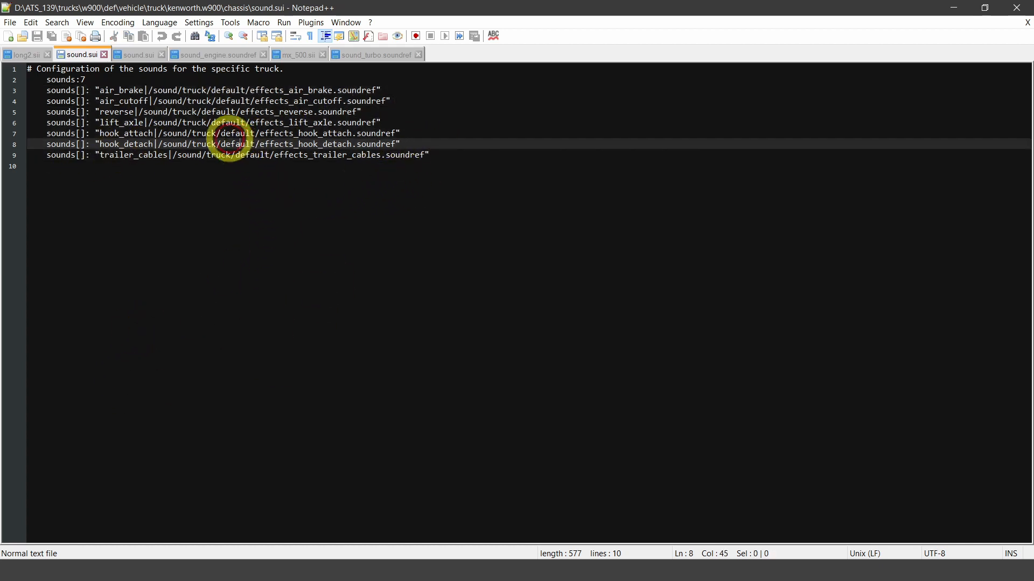
pyautogui.doubleClick(205, 111)
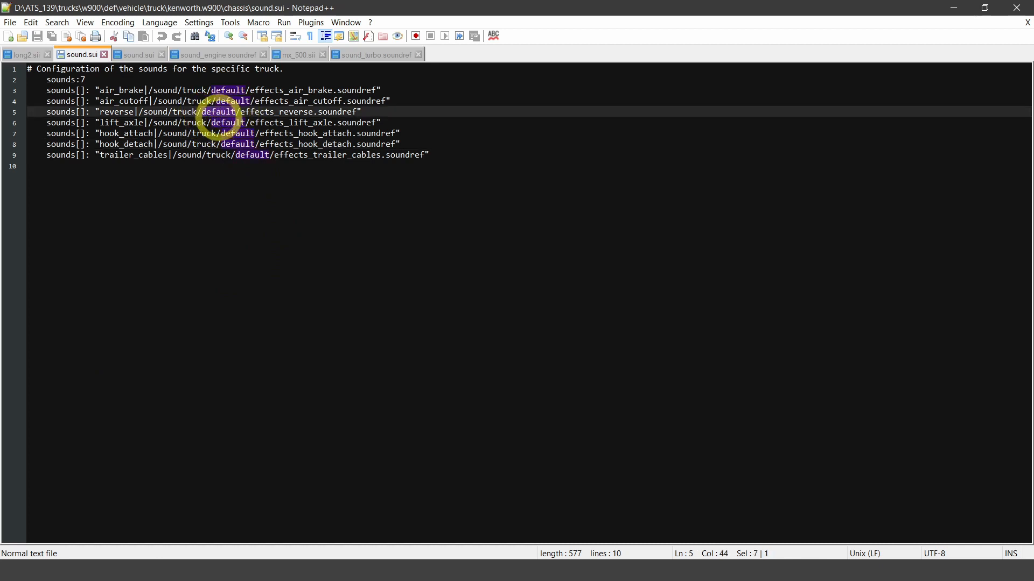
pyautogui.click(201, 122)
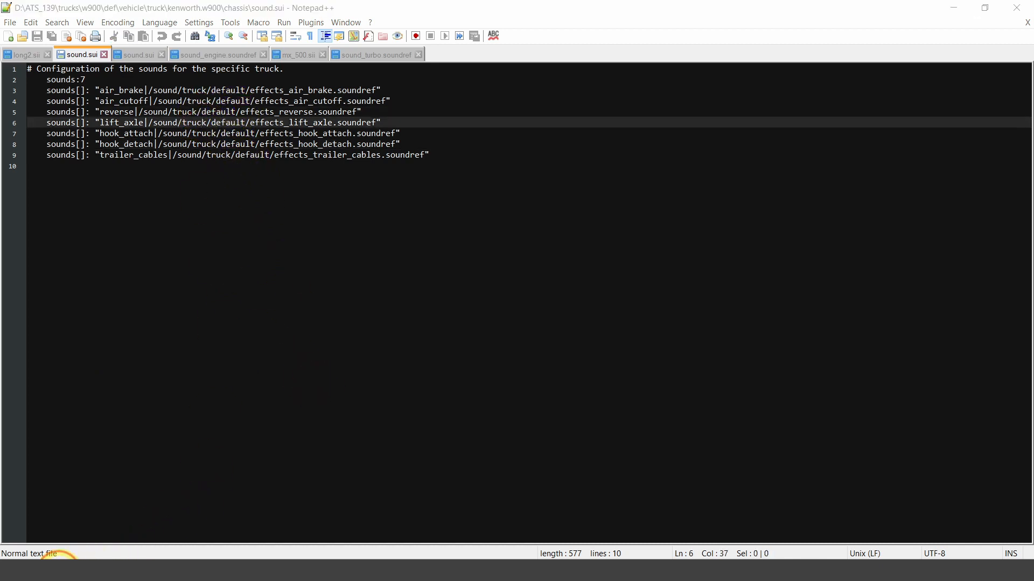
# - Switch to the File Explorer window showing the base folder and open its sound\truck\default subfolder
pyautogui.click(40, 530)
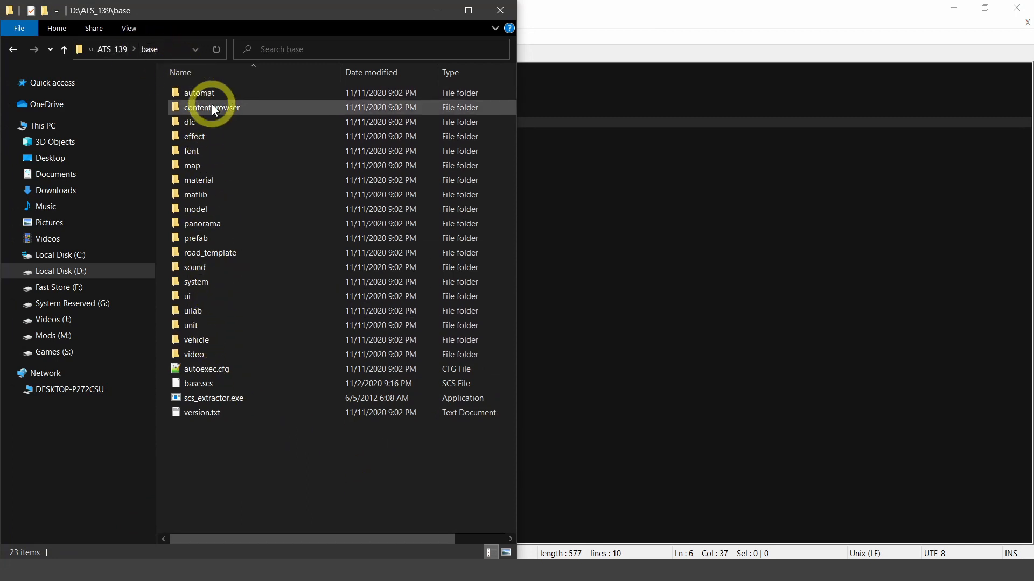
pyautogui.click(211, 341)
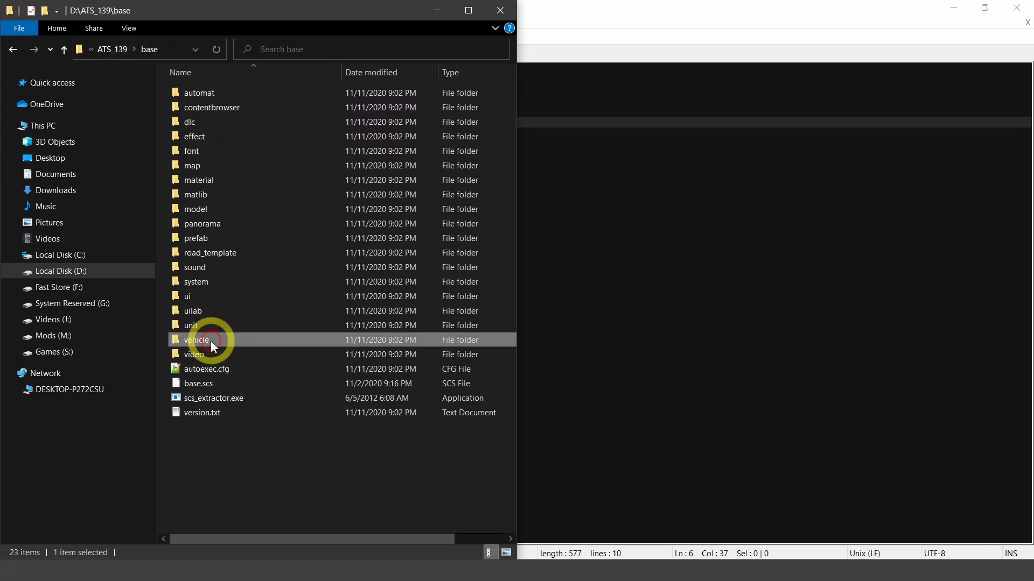
pyautogui.doubleClick(193, 272)
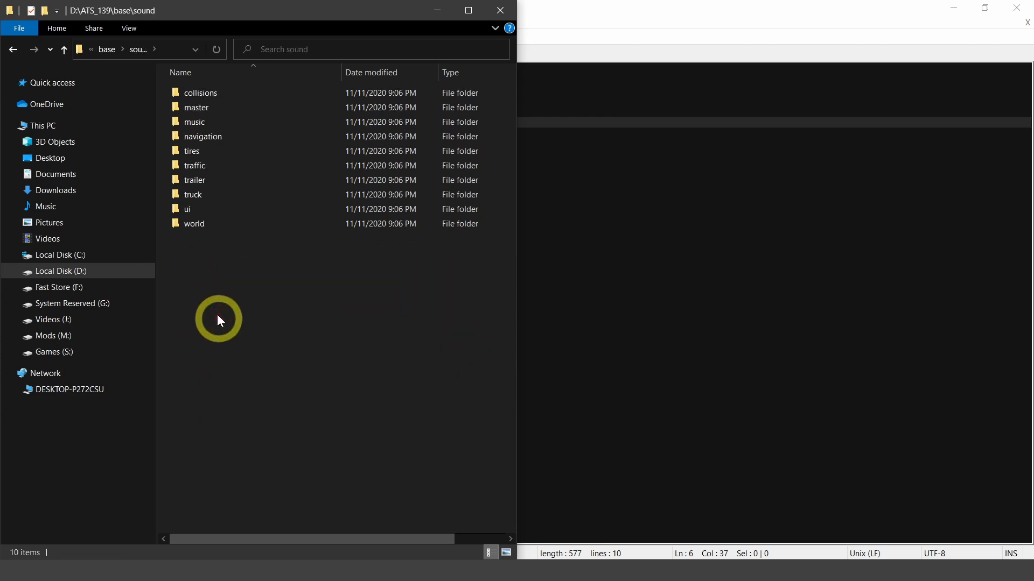
pyautogui.doubleClick(198, 192)
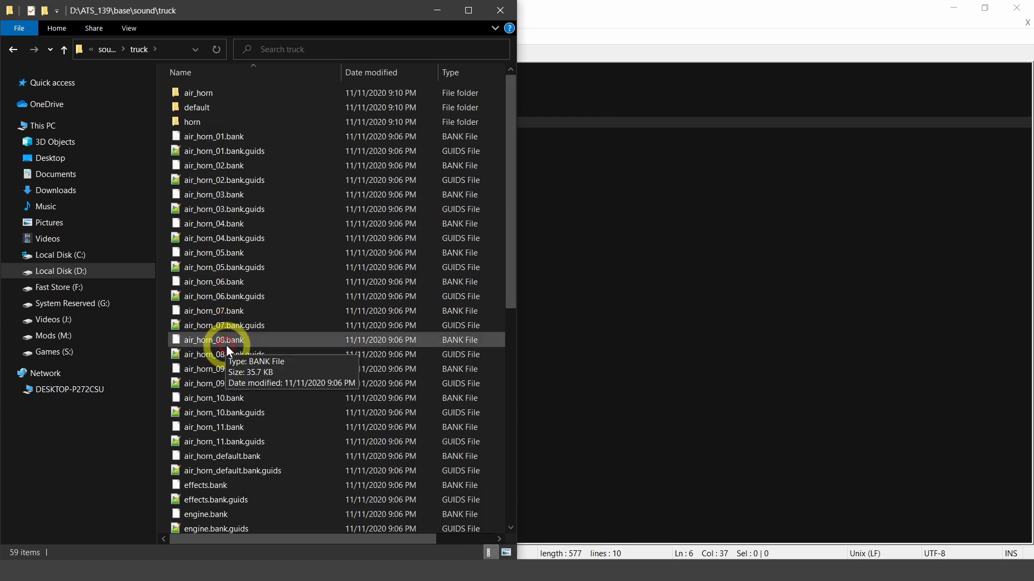
pyautogui.doubleClick(194, 108)
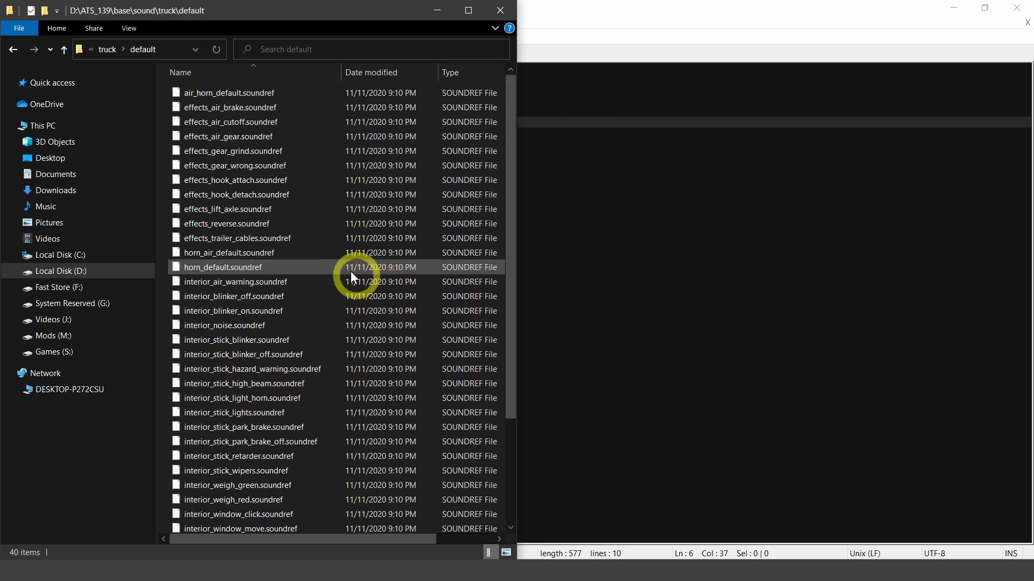
# - Look through the default soundref files for effects, horns, interior and engine, and return to the chassis sound.sui in Notepad++
pyautogui.scroll(-1, 255, 204)
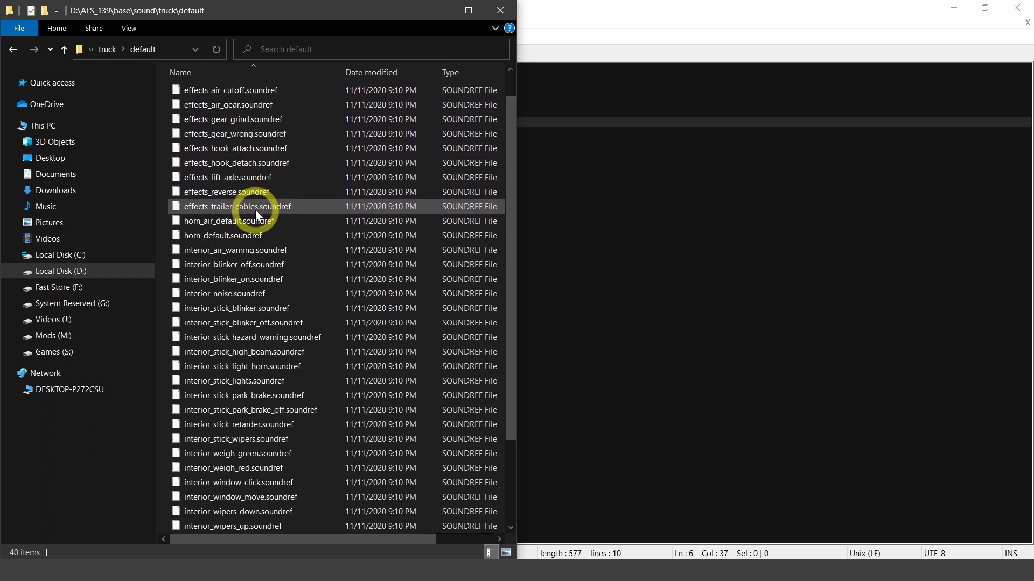
pyautogui.scroll(1, 270, 225)
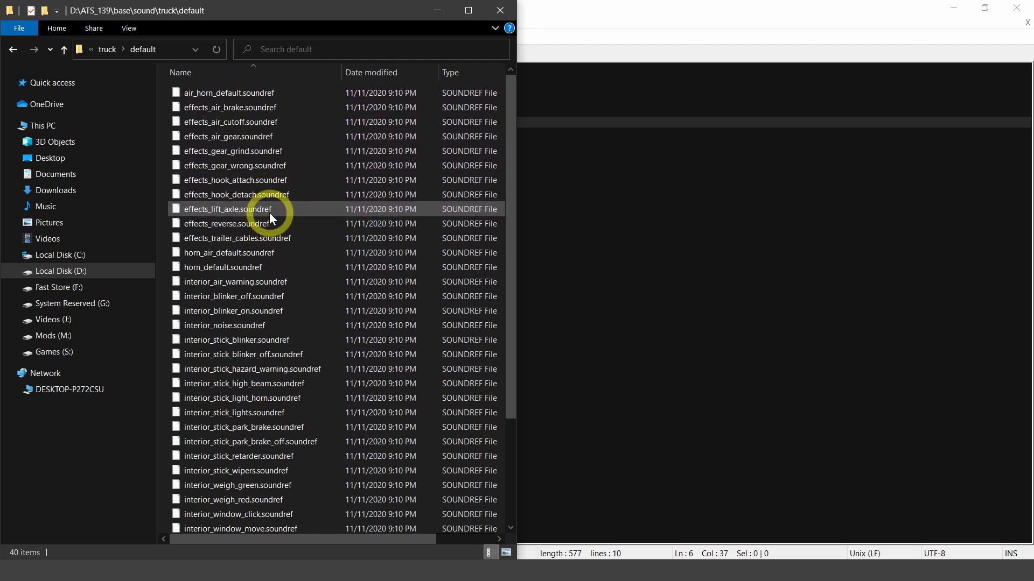
pyautogui.scroll(-1, 252, 216)
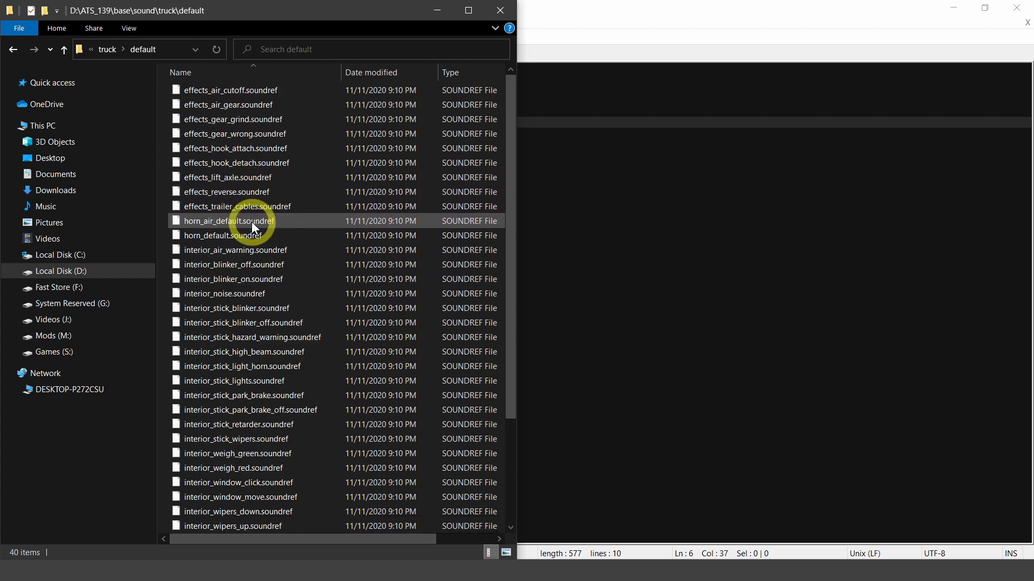
pyautogui.scroll(-2, 250, 228)
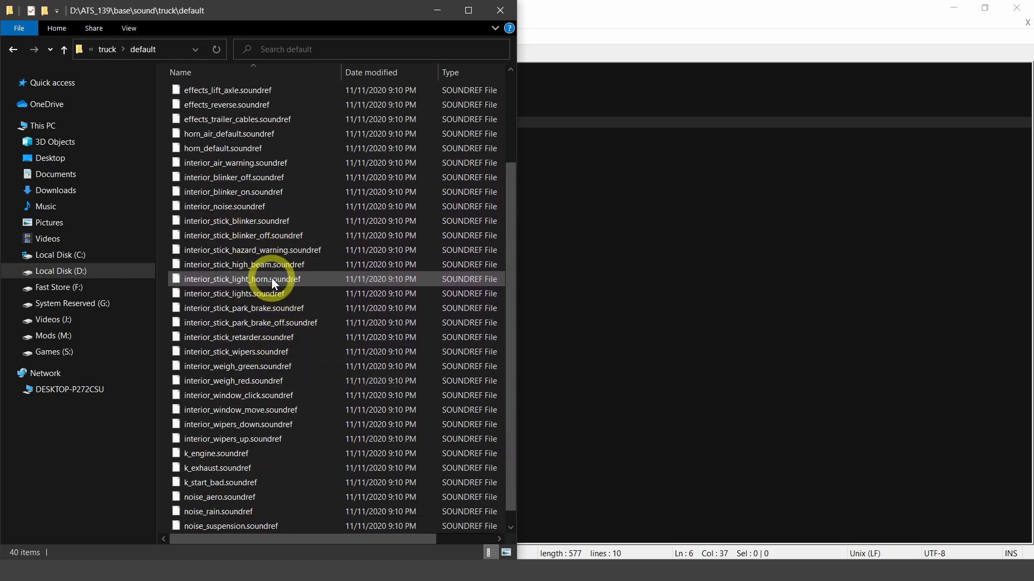
pyautogui.scroll(-1, 271, 278)
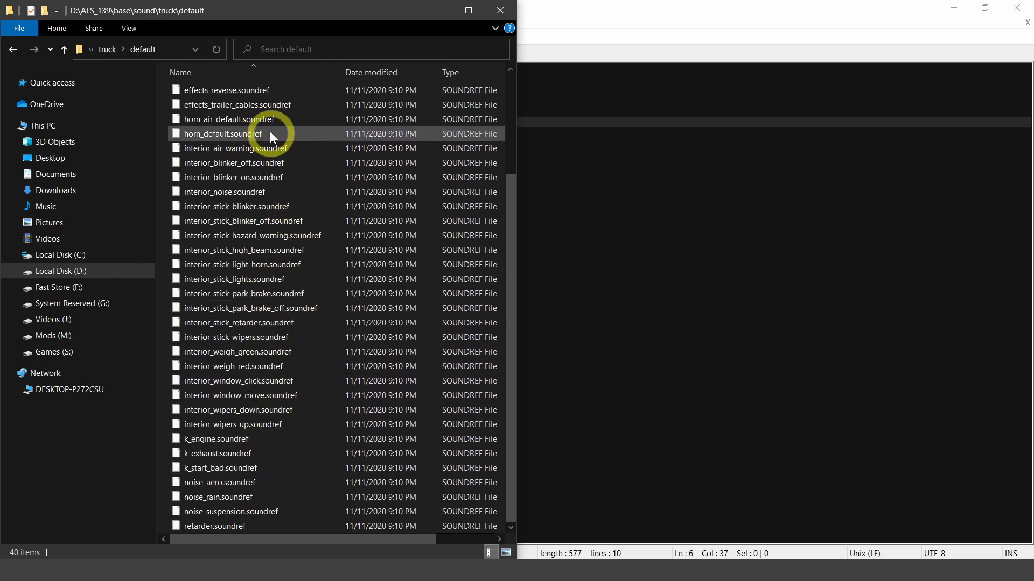
pyautogui.scroll(3, 250, 210)
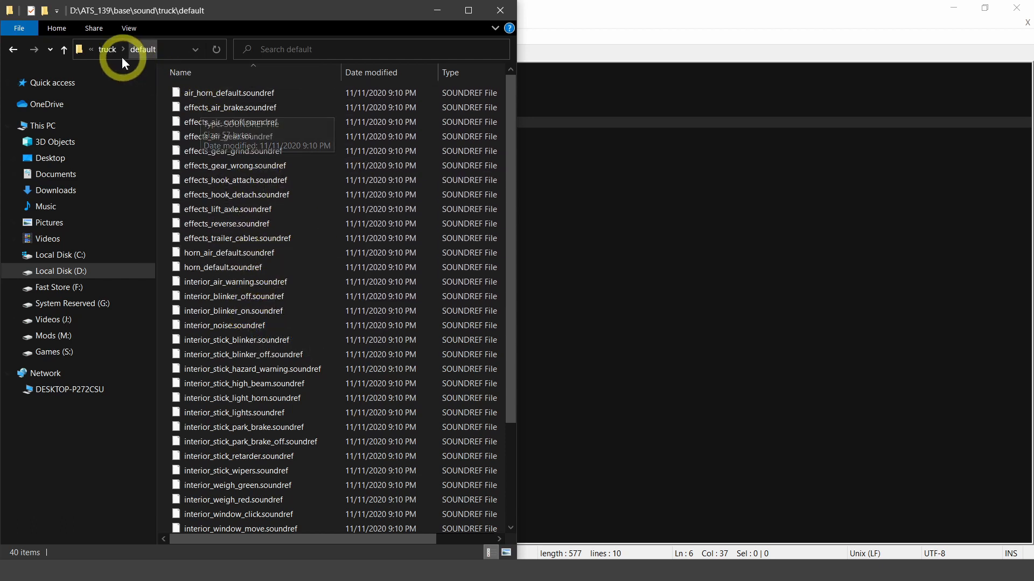
pyautogui.click(598, 306)
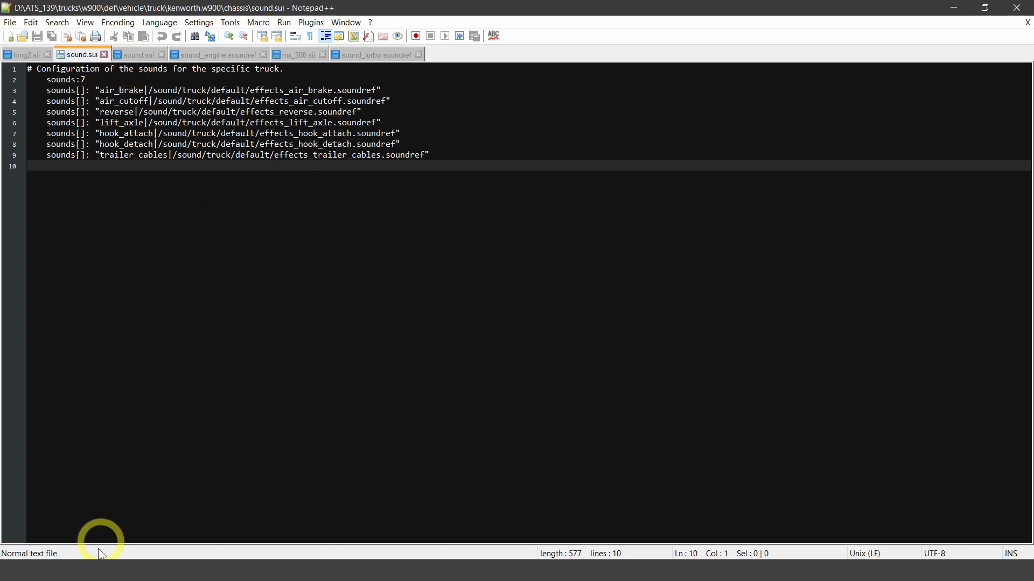
# - In the other File Explorer window, go from the engine folder to kenworth.w900\interior and open its sound.sui in Notepad++
pyautogui.moveTo(65, 571)
pyautogui.moveTo(112, 542)
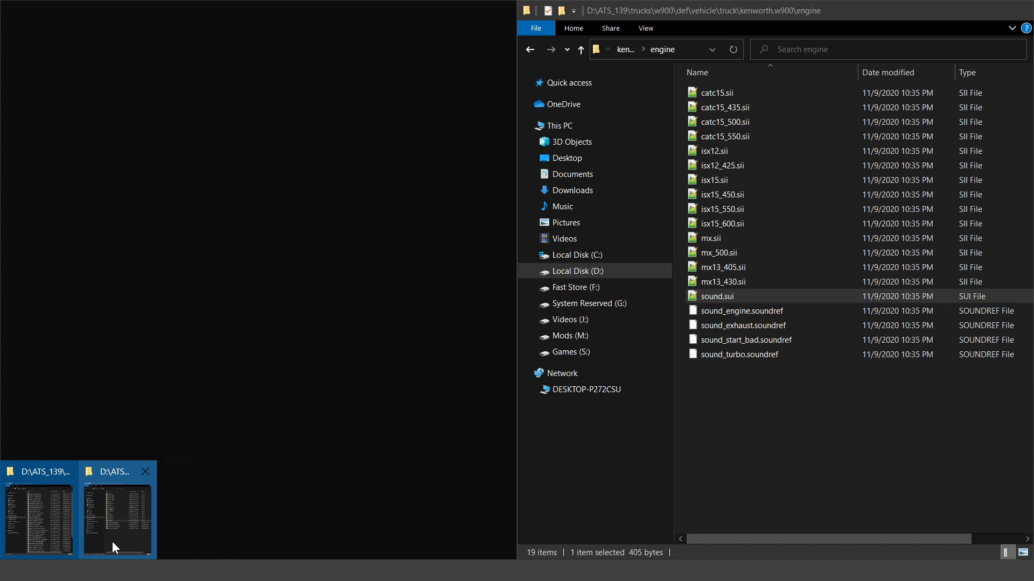
pyautogui.click(112, 542)
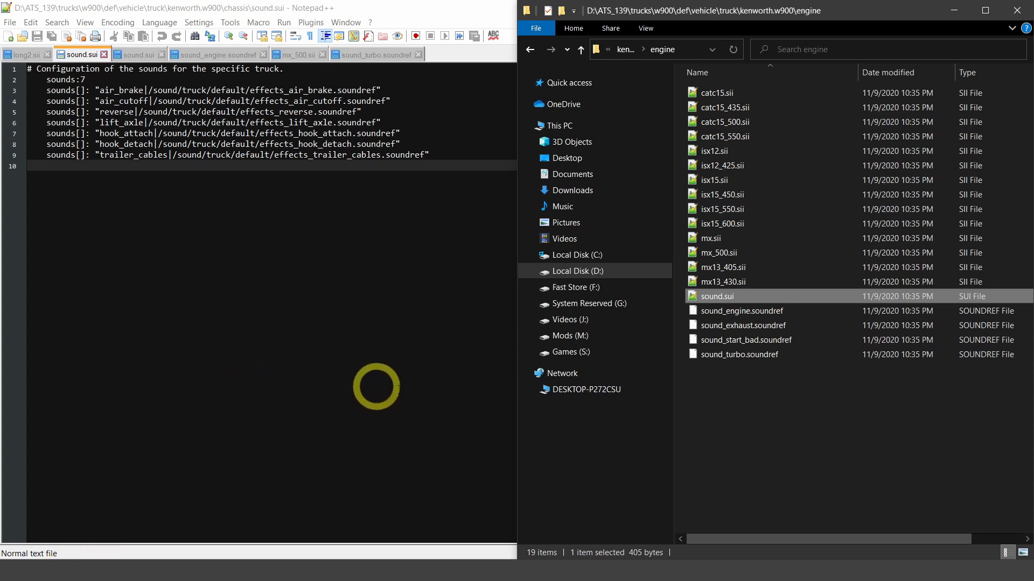
pyautogui.click(626, 50)
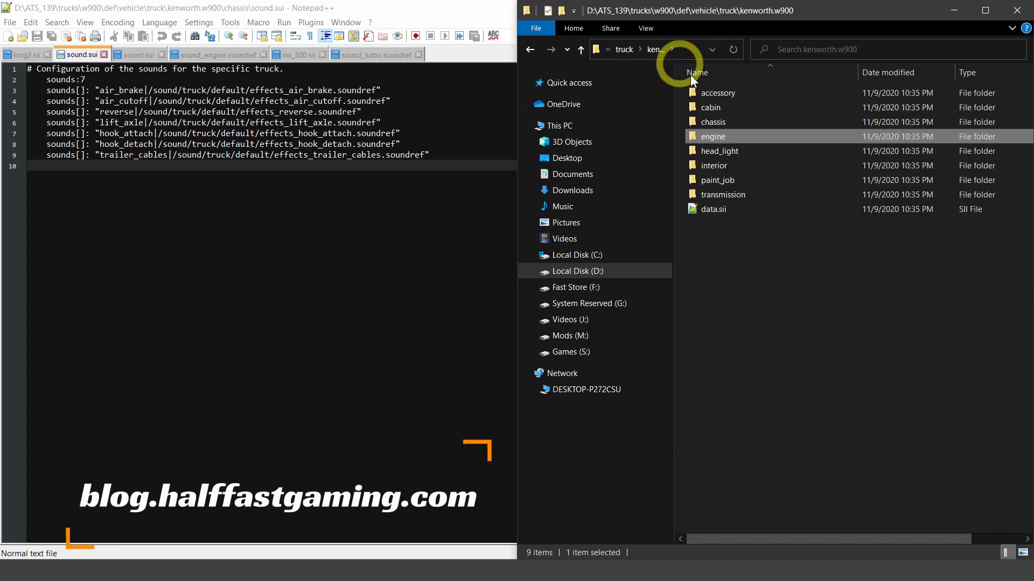
pyautogui.doubleClick(721, 166)
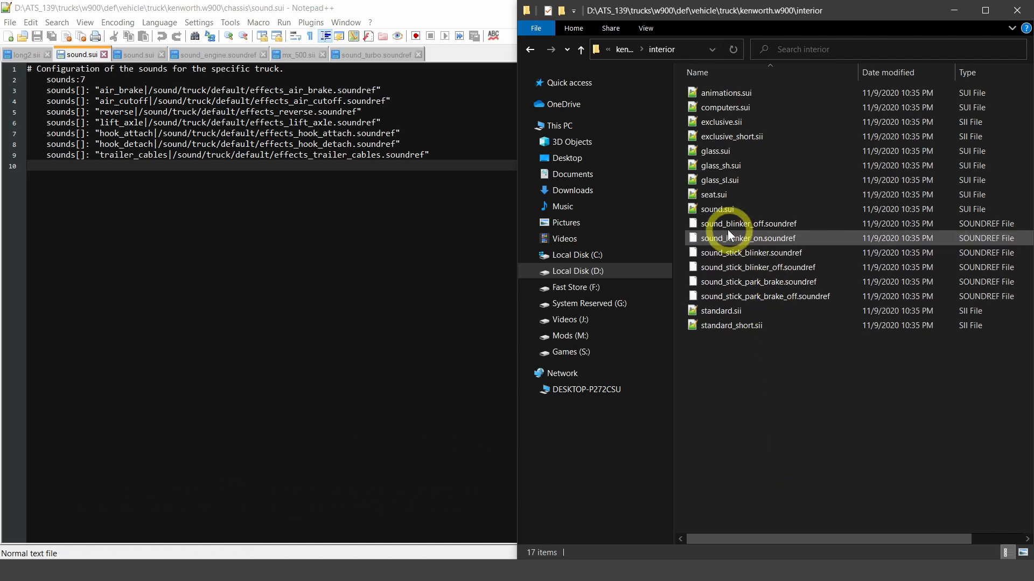
pyautogui.click(715, 210)
pyautogui.doubleClick(715, 210)
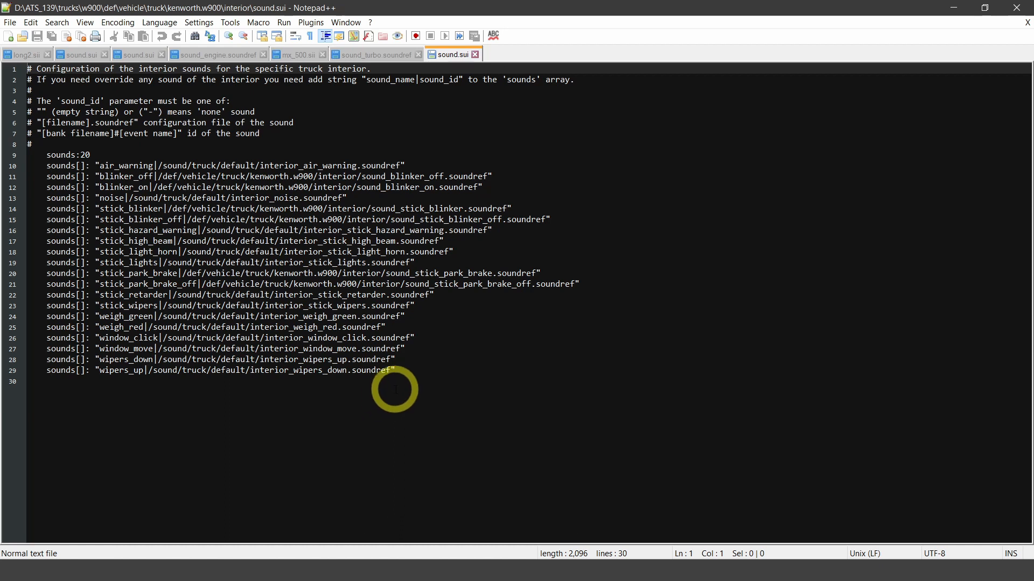
# - Highlight all sound entries in the interior sound.sui, and the kenworth.w900 folder name in the blinker_off path
pyautogui.moveTo(426, 375); pyautogui.dragTo(27, 165)
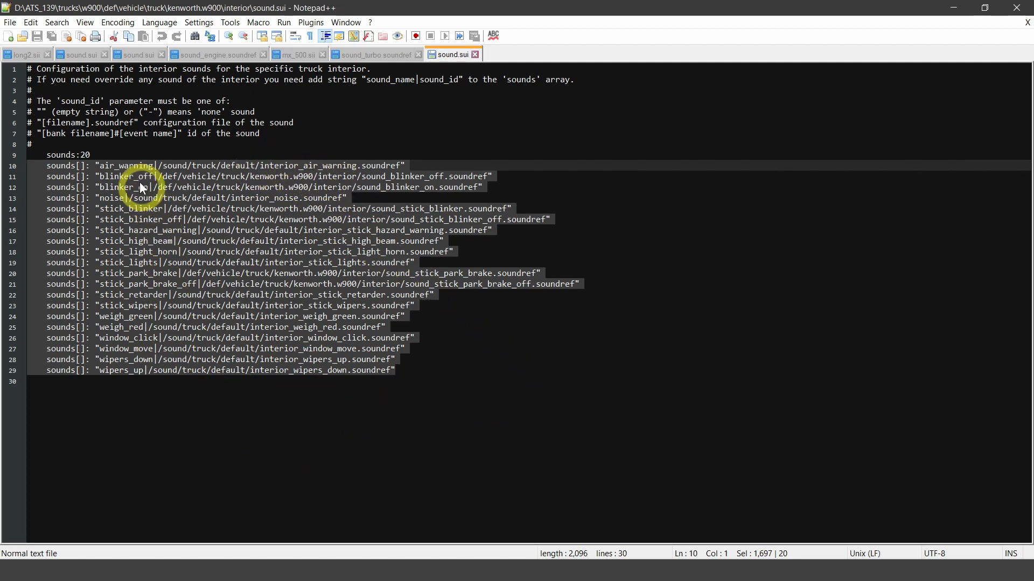
pyautogui.click(199, 201)
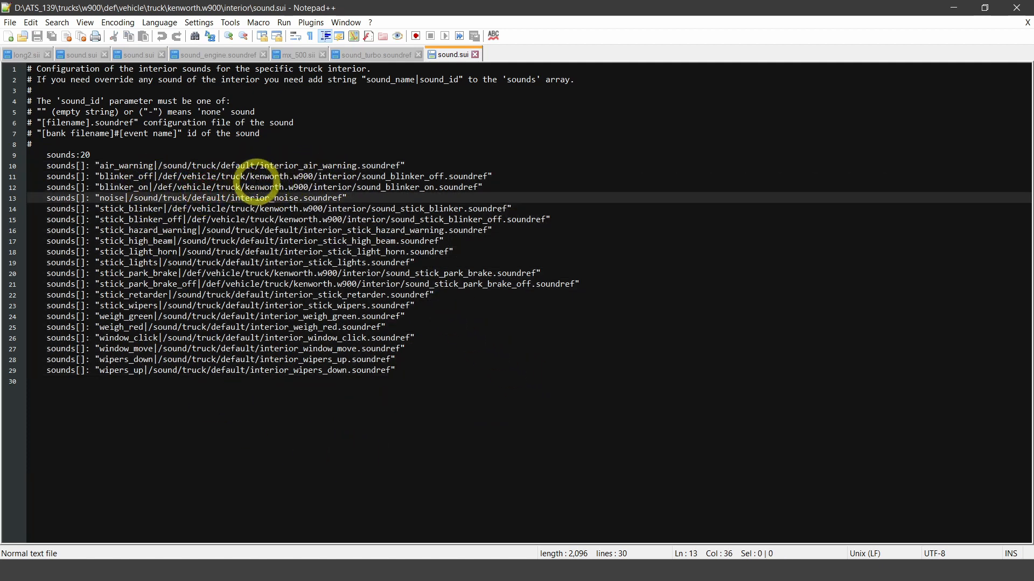
pyautogui.moveTo(249, 177); pyautogui.dragTo(314, 176)
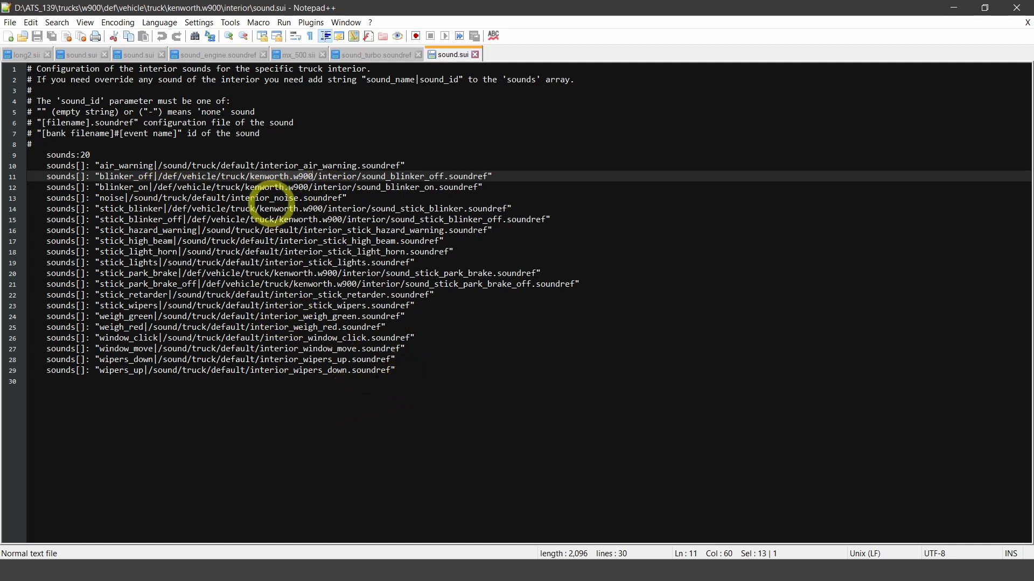
# - Review the sound bank source path in sound_engine.soundref and switch to sound_turbo.soundref
pyautogui.click(225, 56)
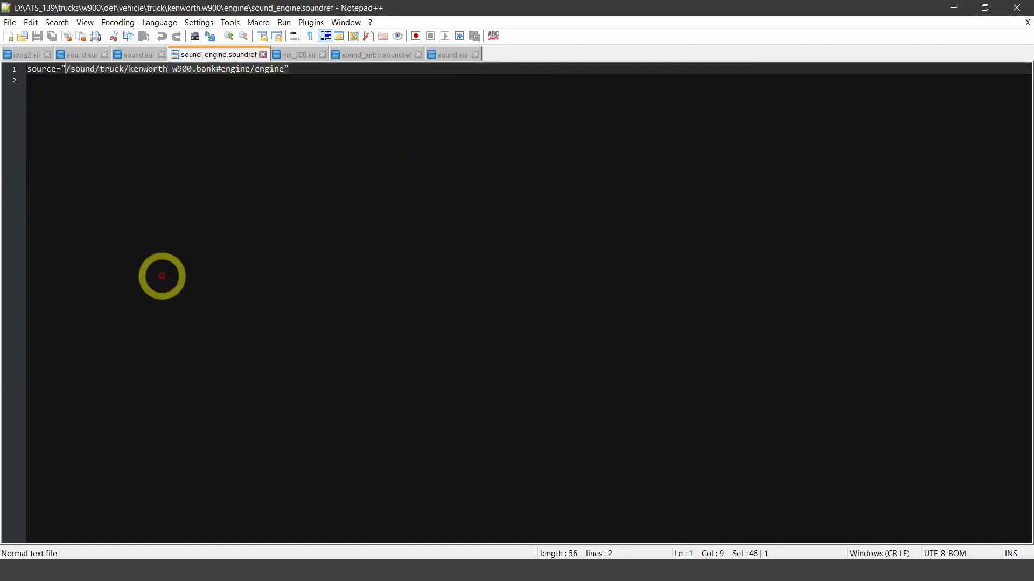
pyautogui.click(120, 70)
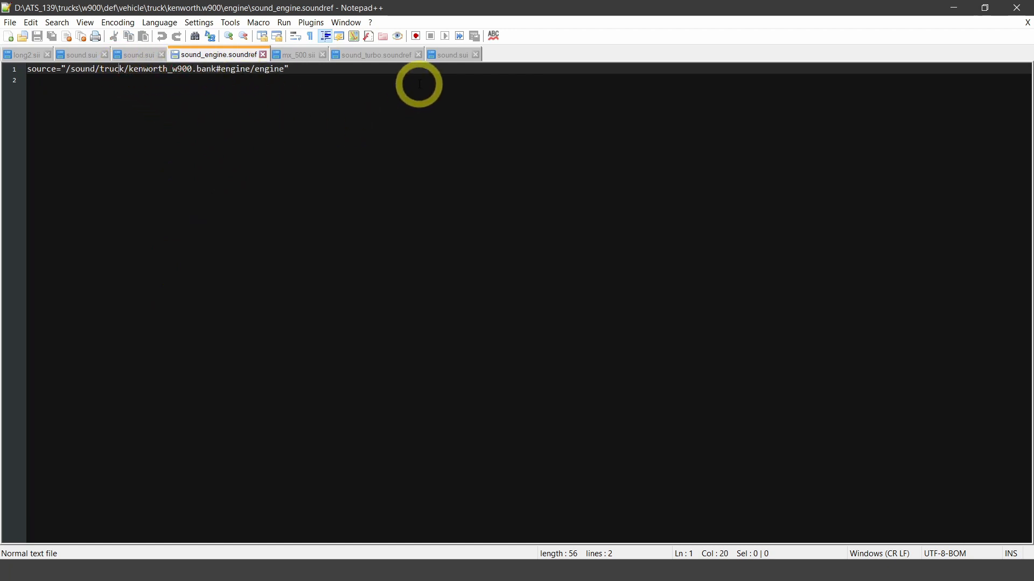
pyautogui.click(385, 55)
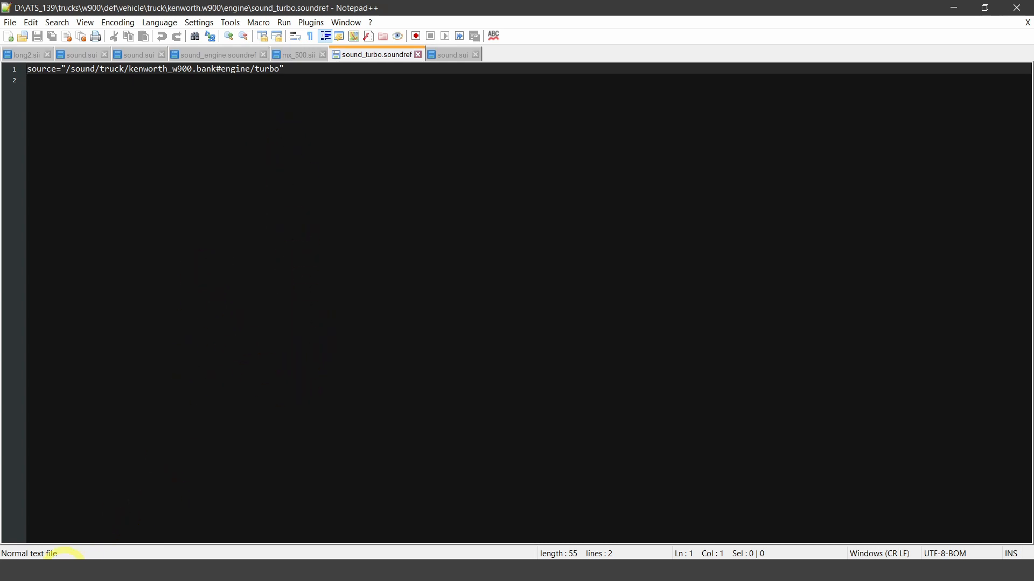
# - Bring the File Explorer windows for the default sound folder and the W900 interior folder to the front
pyautogui.moveTo(63, 570)
pyautogui.click(52, 530)
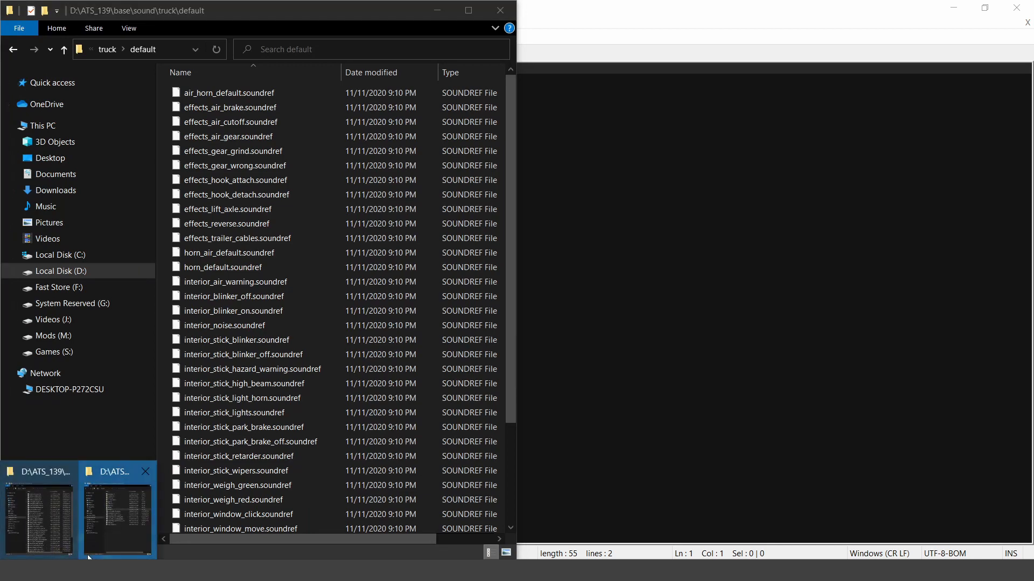
pyautogui.click(162, 517)
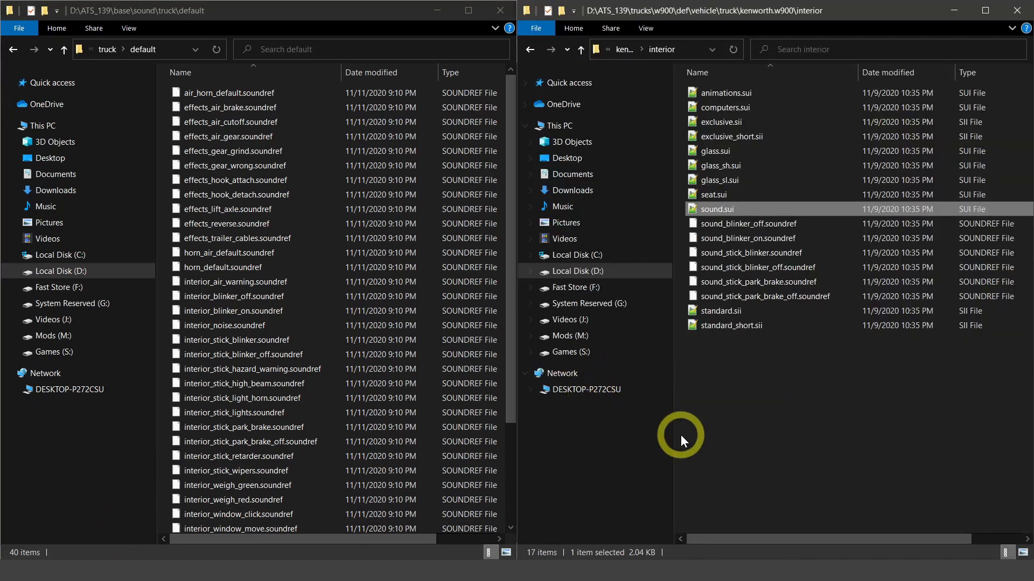